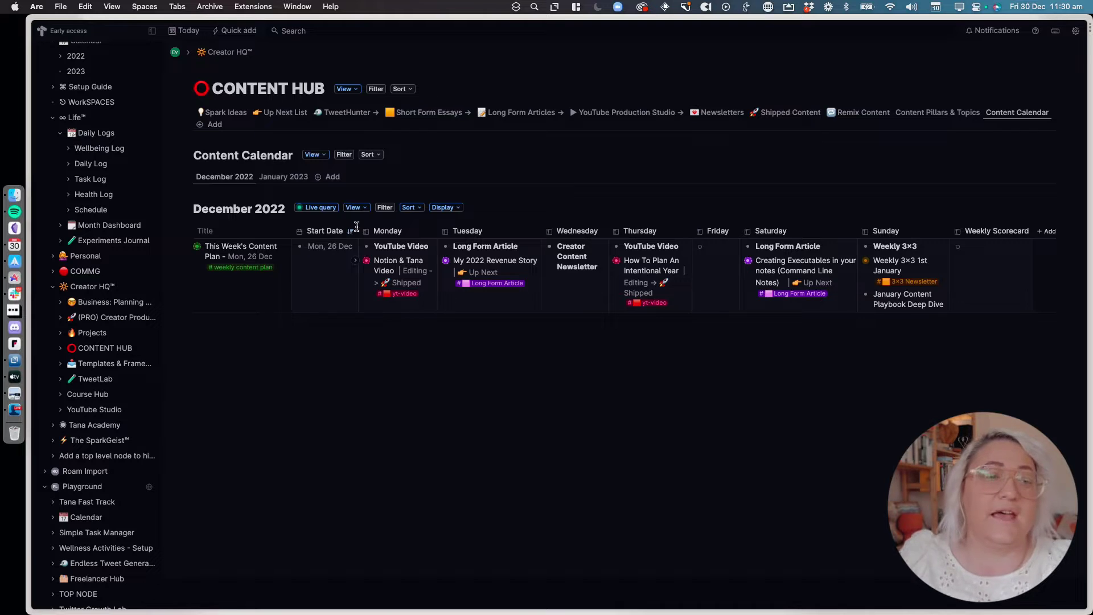
Switch the Content Calendar to its January 2023 month tab
left_click(283, 177)
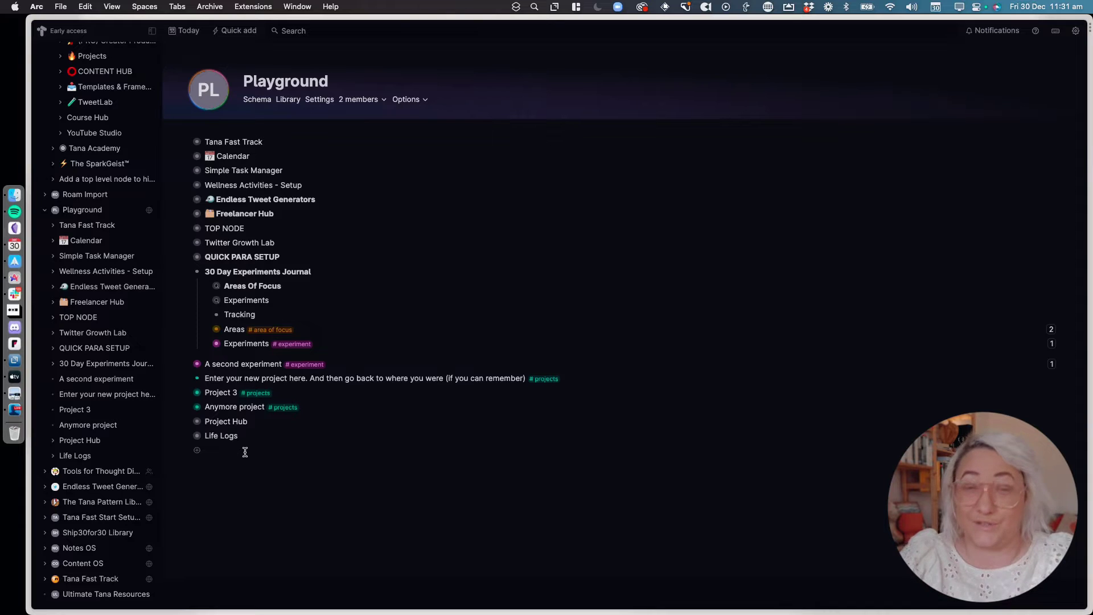
Add a 'Week 52' node below Life Logs and tag it with a newly created #weekly calendar supertag
left_click(244, 452)
type("Week 52")
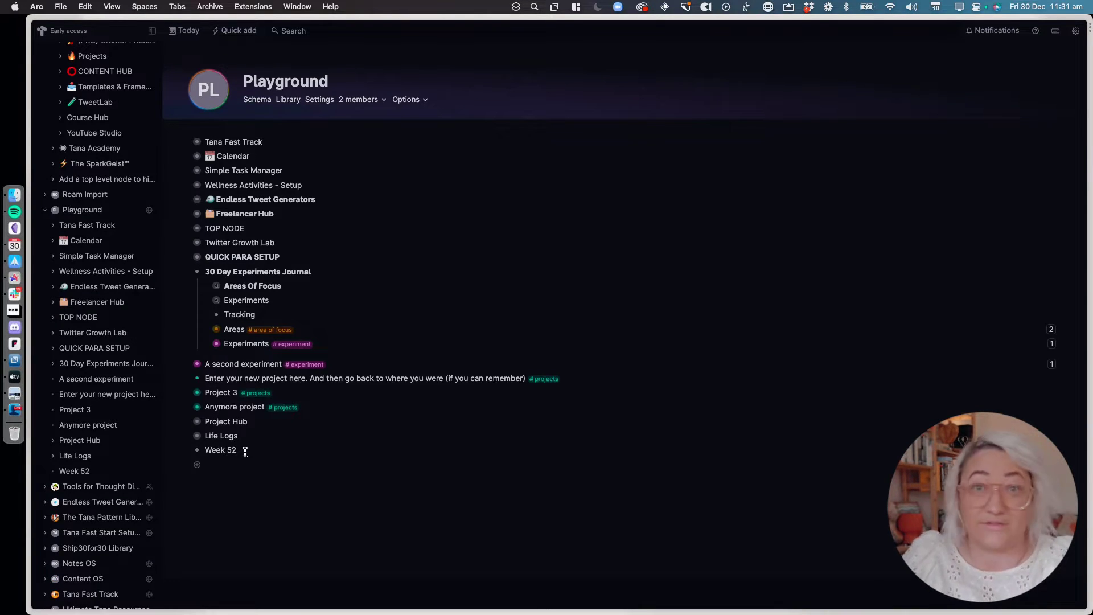
type(" #")
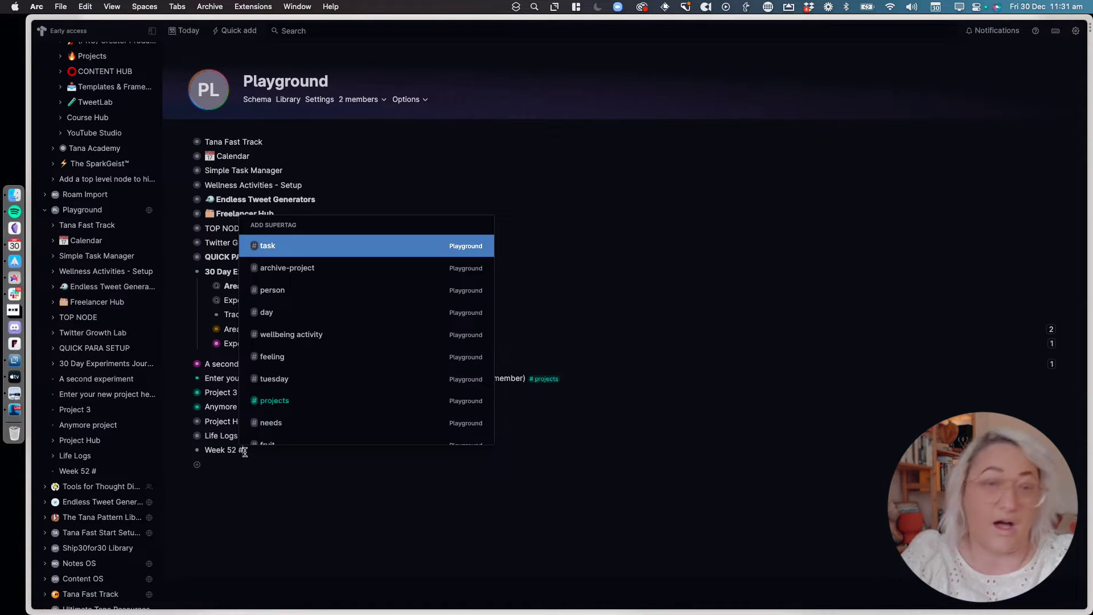
type("w")
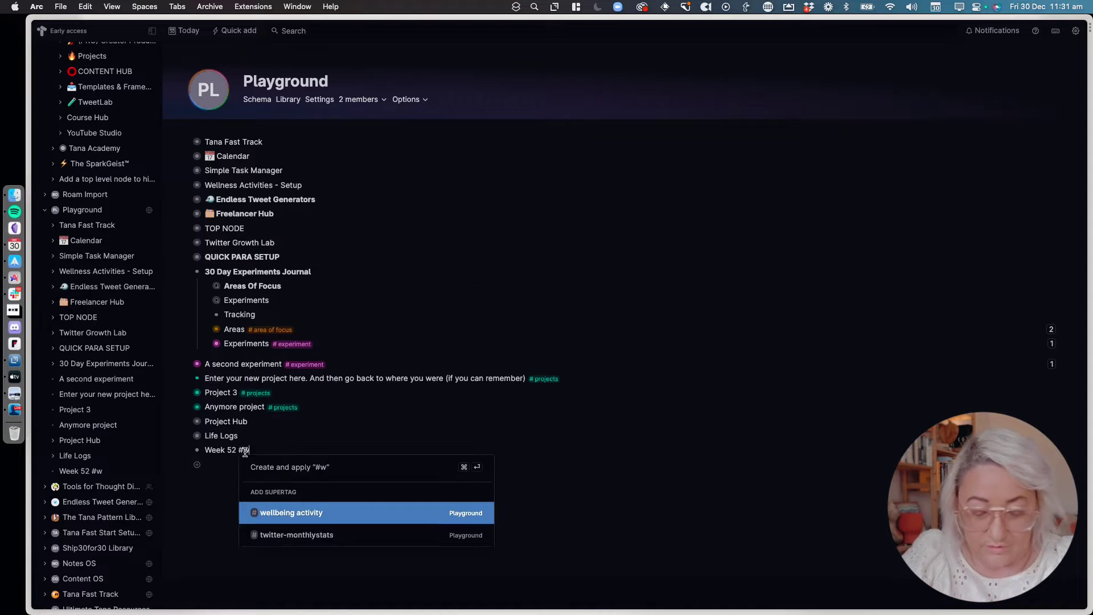
type("eekly plan")
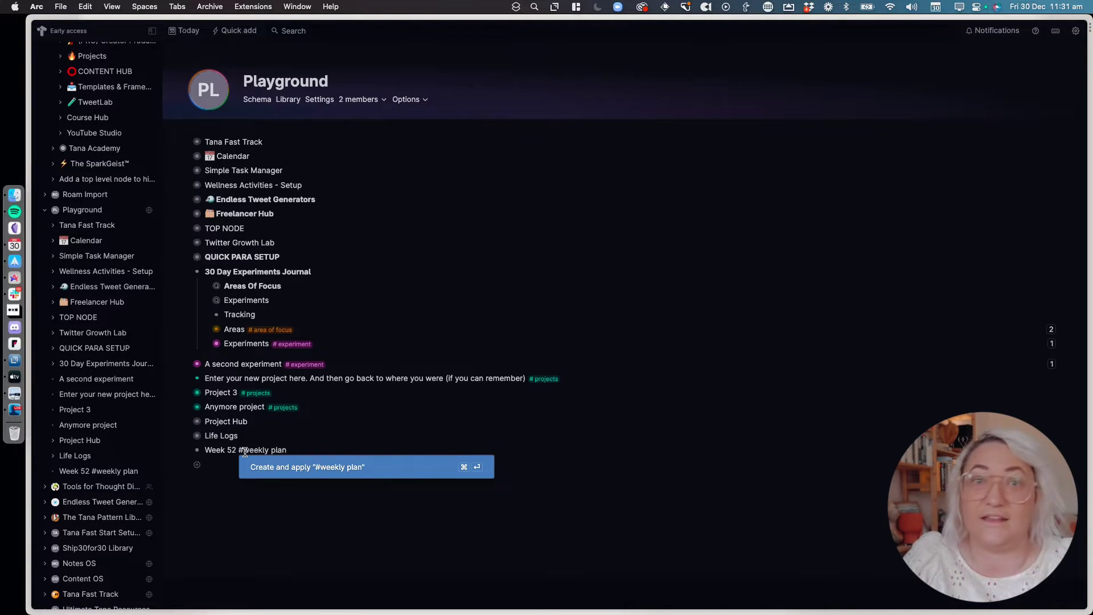
key("BackSpace")
key("BackSpace")
key("BackSpace")
key("BackSpace")
type("calendar")
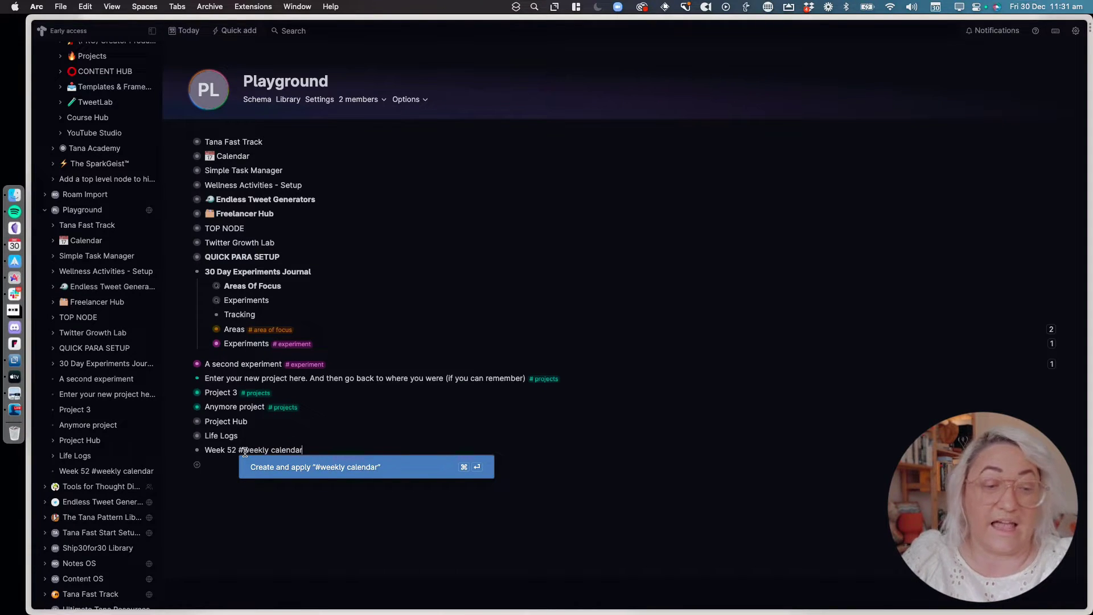
key("super+Return")
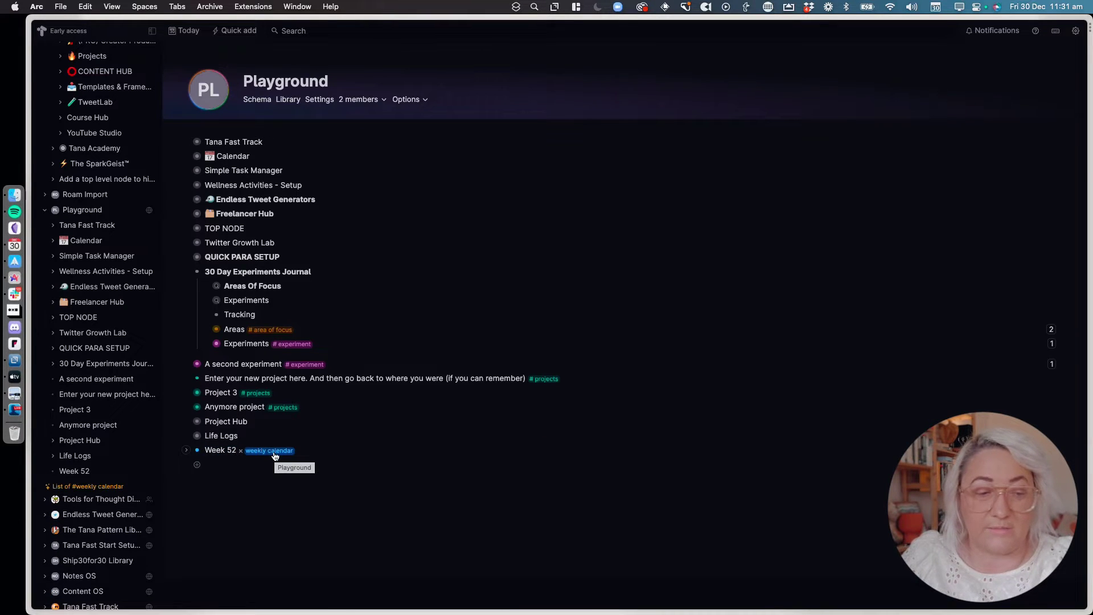
Add a Week field to the #weekly calendar template, set up as a #week instance field
left_click(275, 456)
left_click(234, 566)
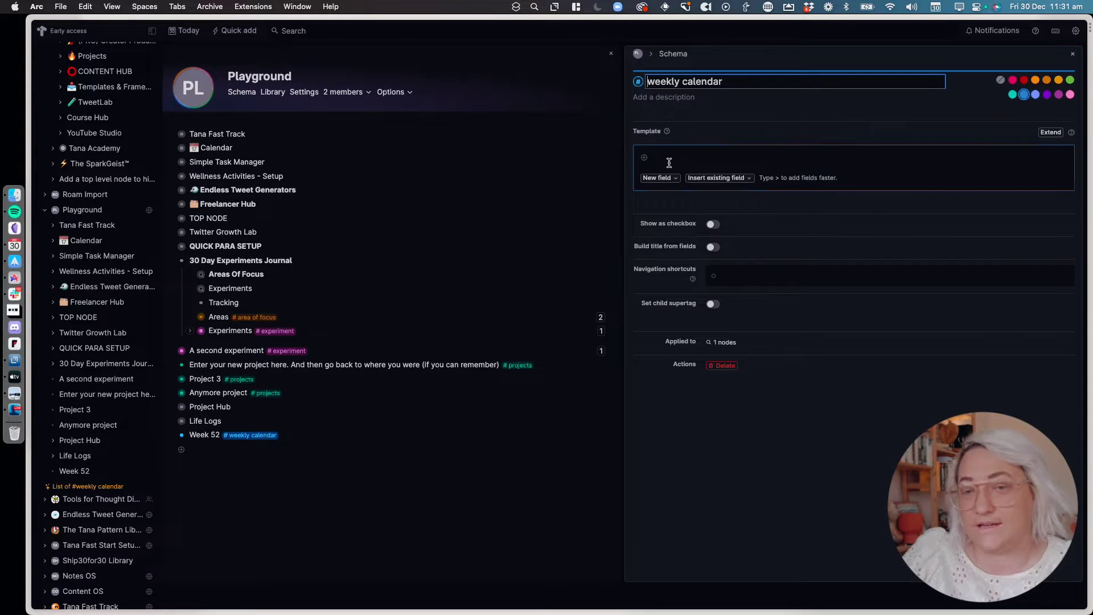
left_click(667, 159)
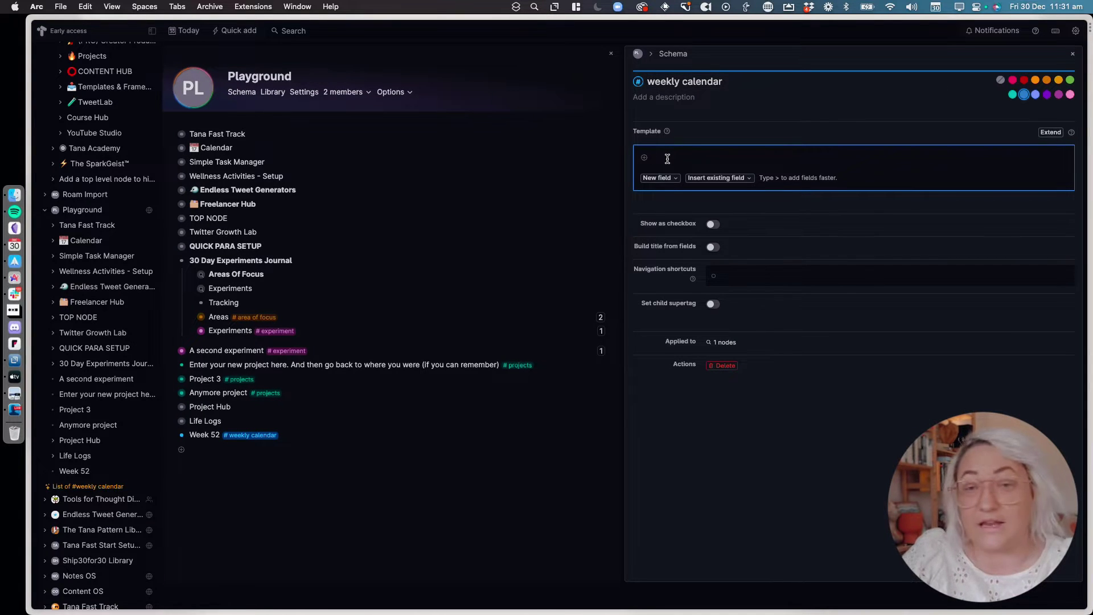
type(">")
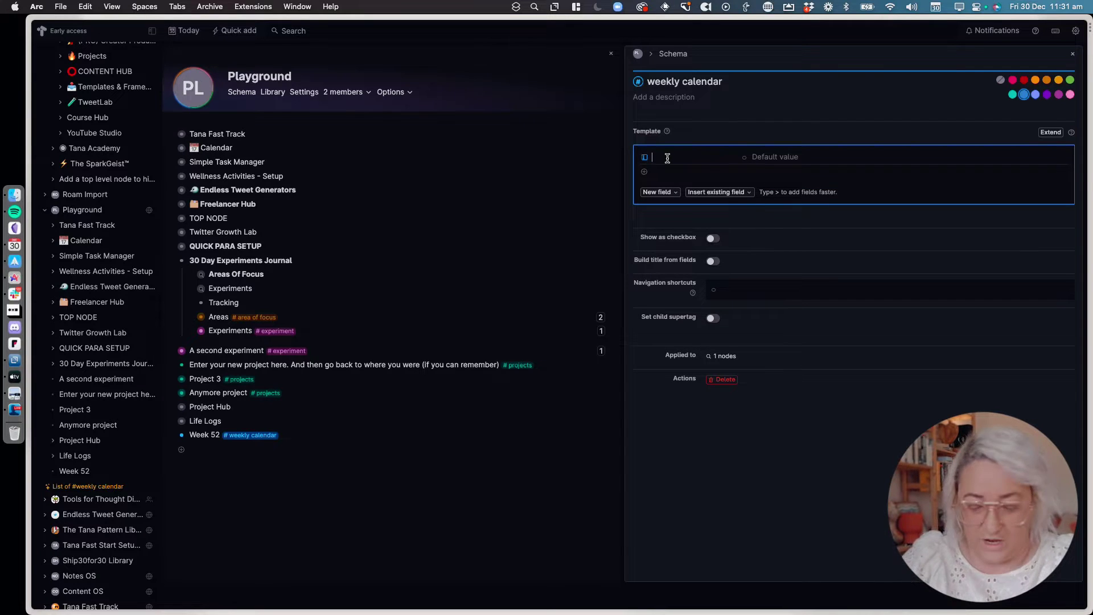
type("Week")
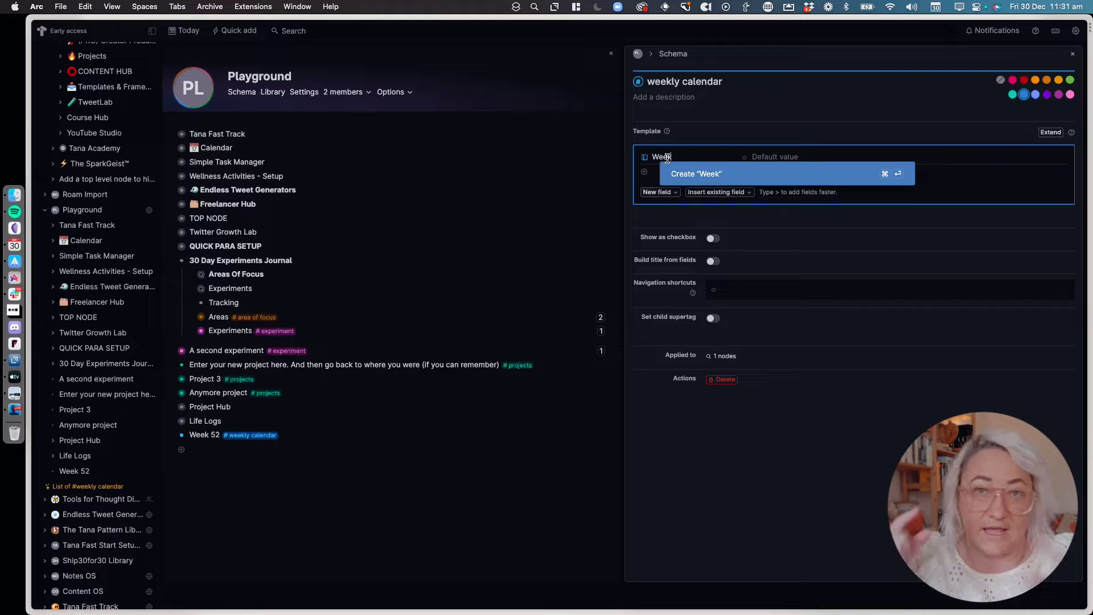
left_click(744, 174)
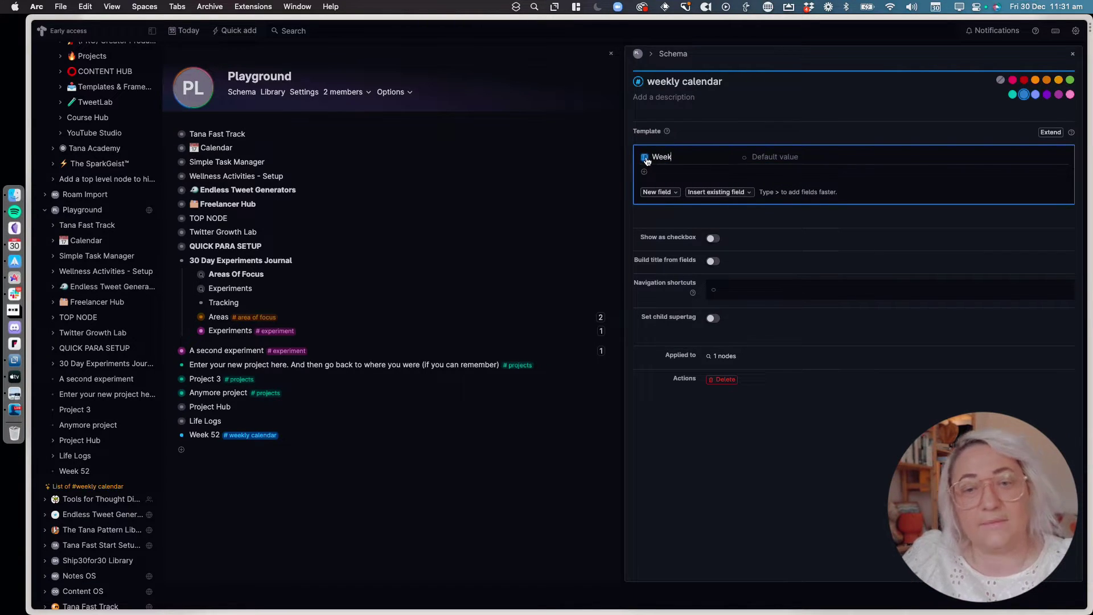
mouse_move(647, 161)
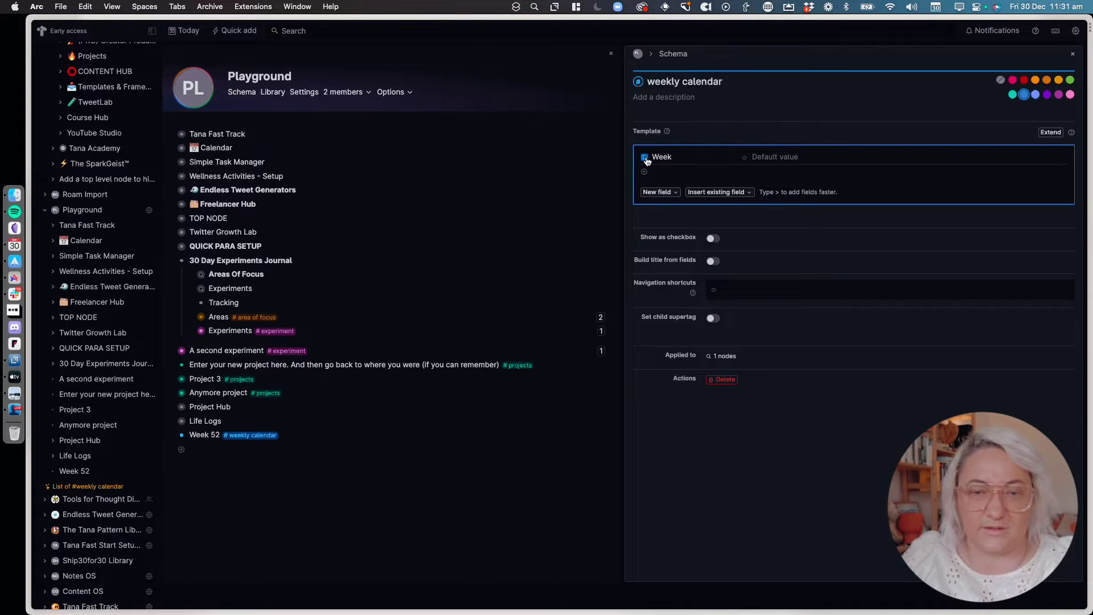
left_click(645, 158)
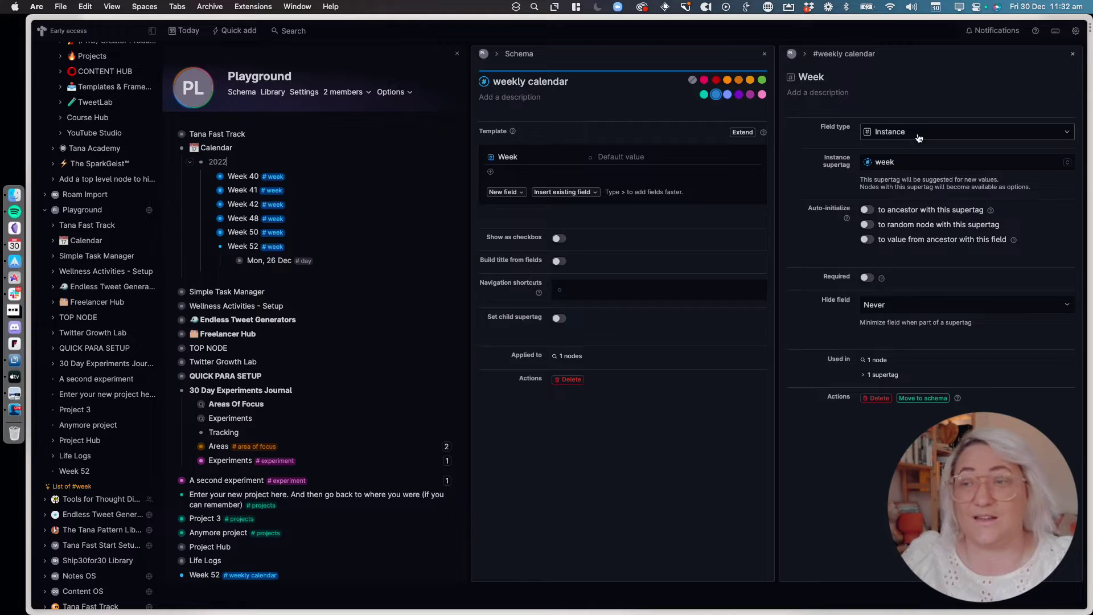
left_click(1073, 54)
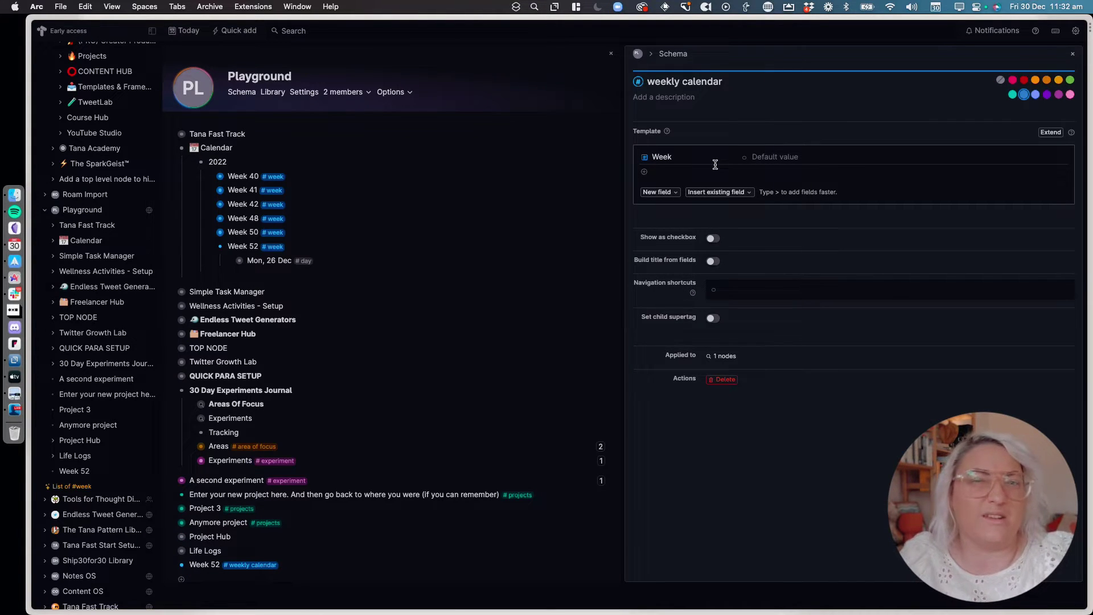
Add a 'Start Date' date field and pasted Monday–Sunday fields to the #weekly calendar template
left_click(659, 173)
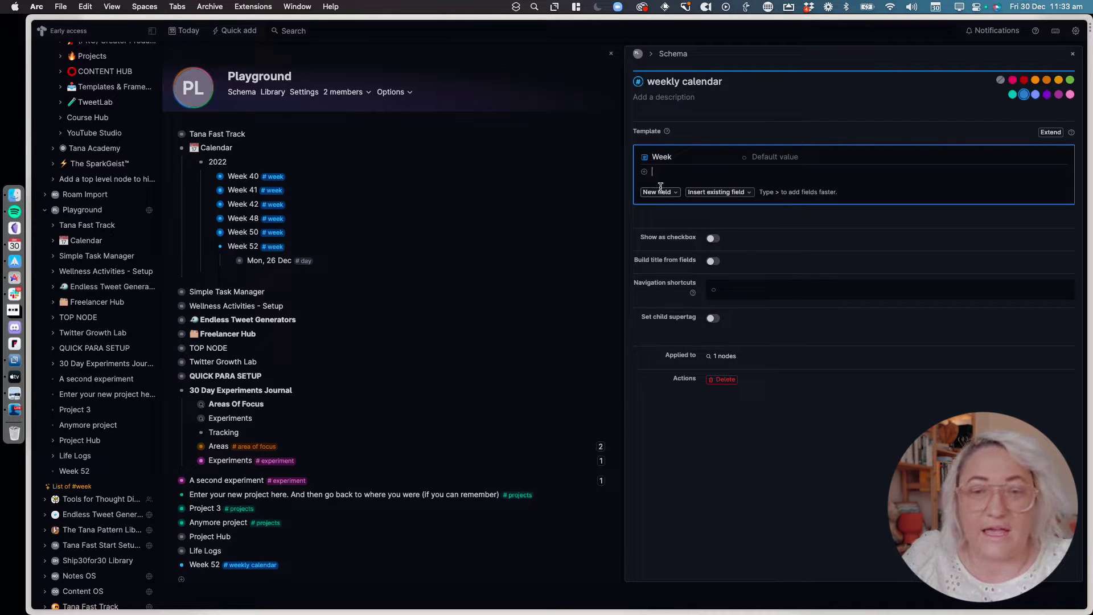
left_click(658, 192)
left_click(673, 251)
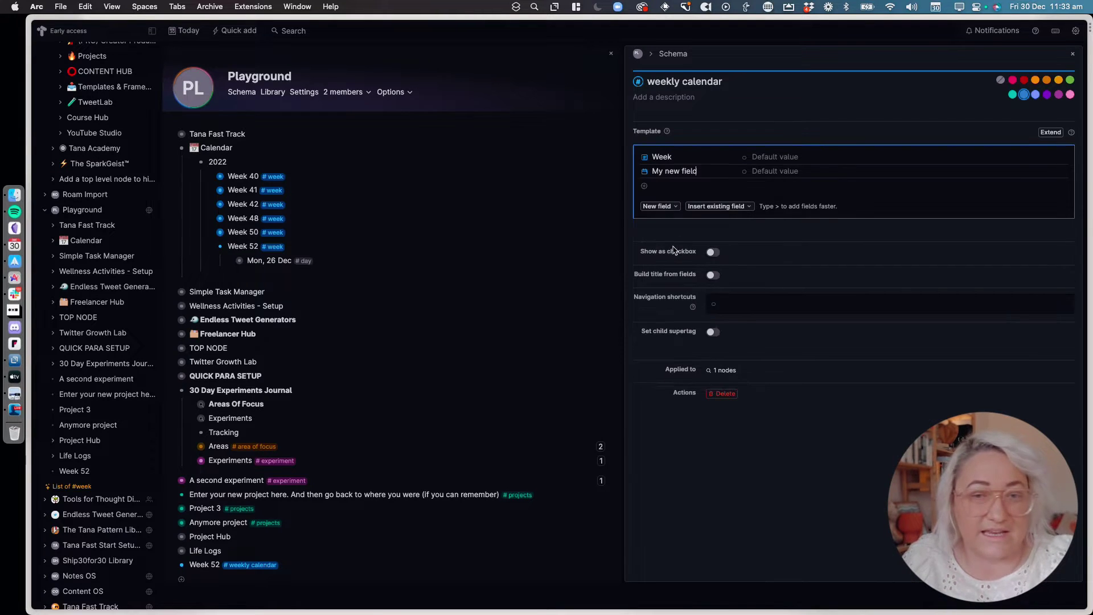
triple_click(674, 172)
type("Start Date")
left_click(695, 188)
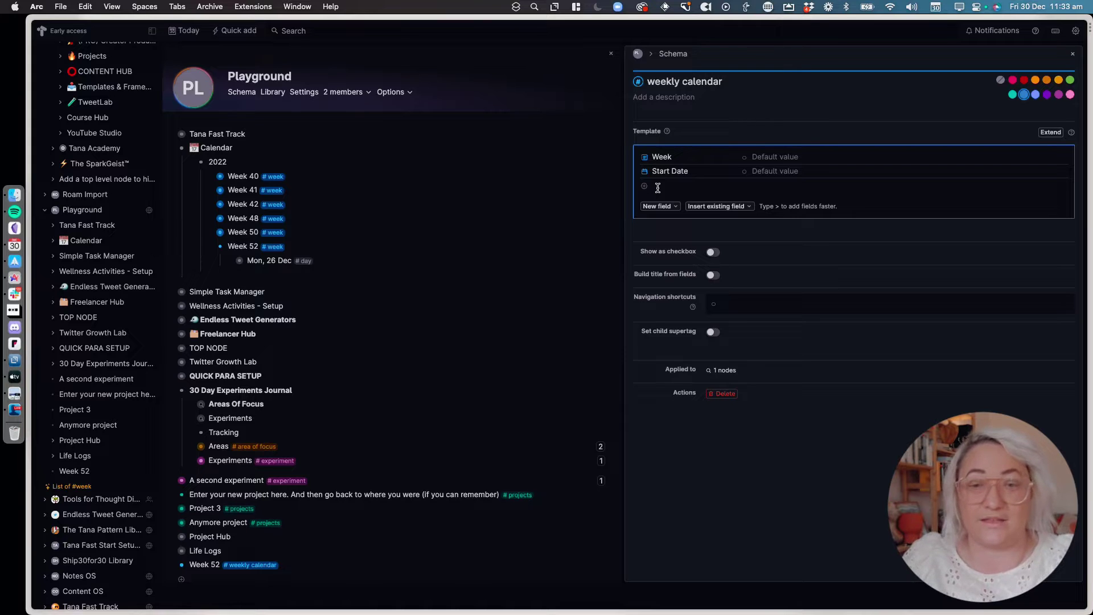
type("Monday Tuesday Wednesday")
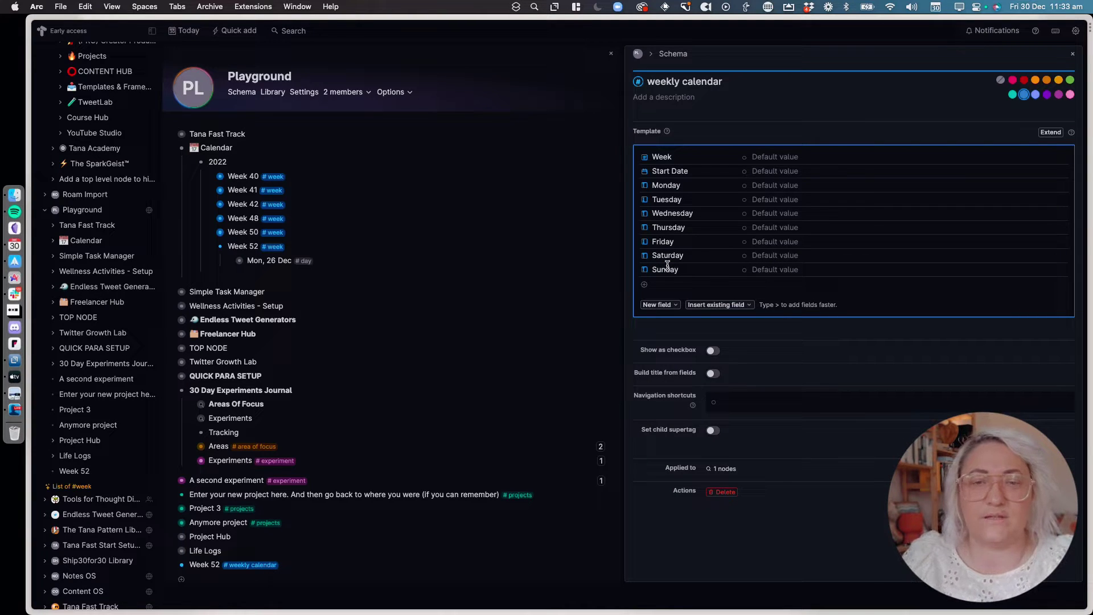
scroll(709, 277, "down", 1)
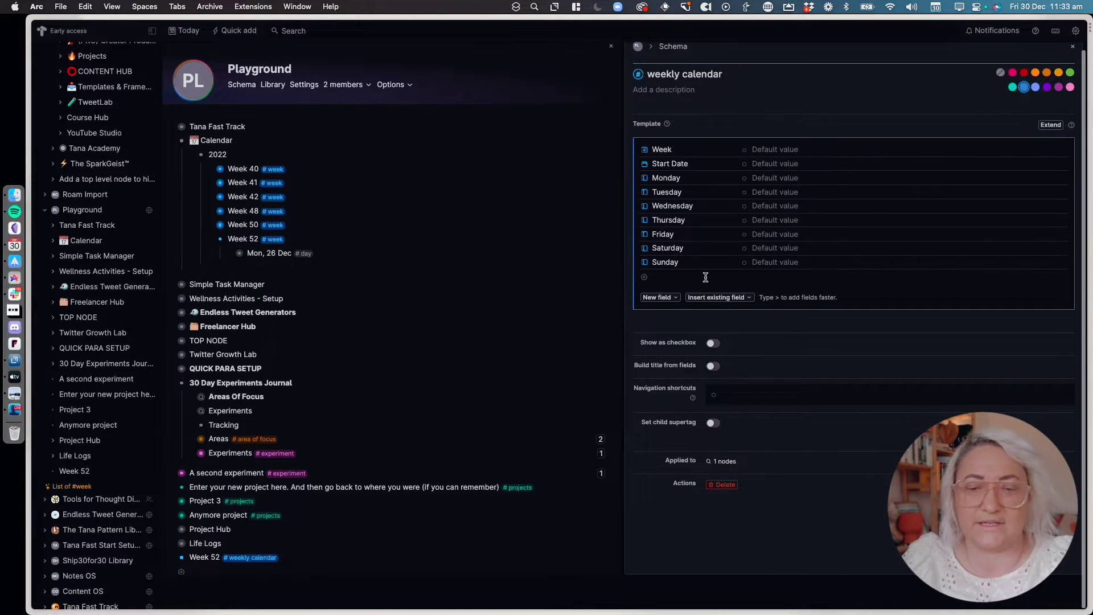
Turn on building titles from fields with the expression '${Week} Week Calendar'
left_click(712, 366)
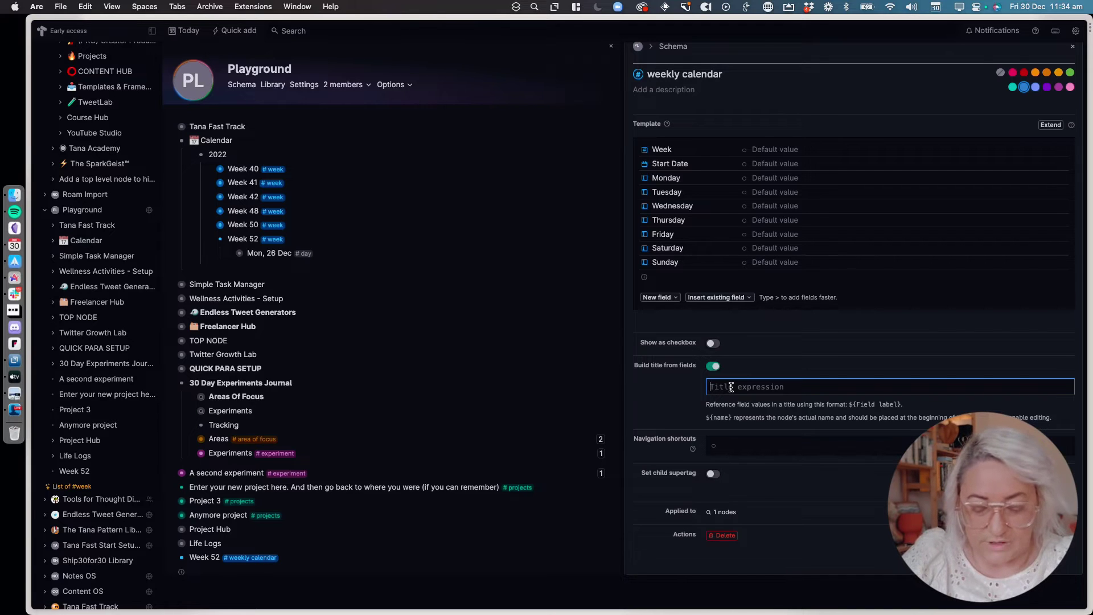
type("${")
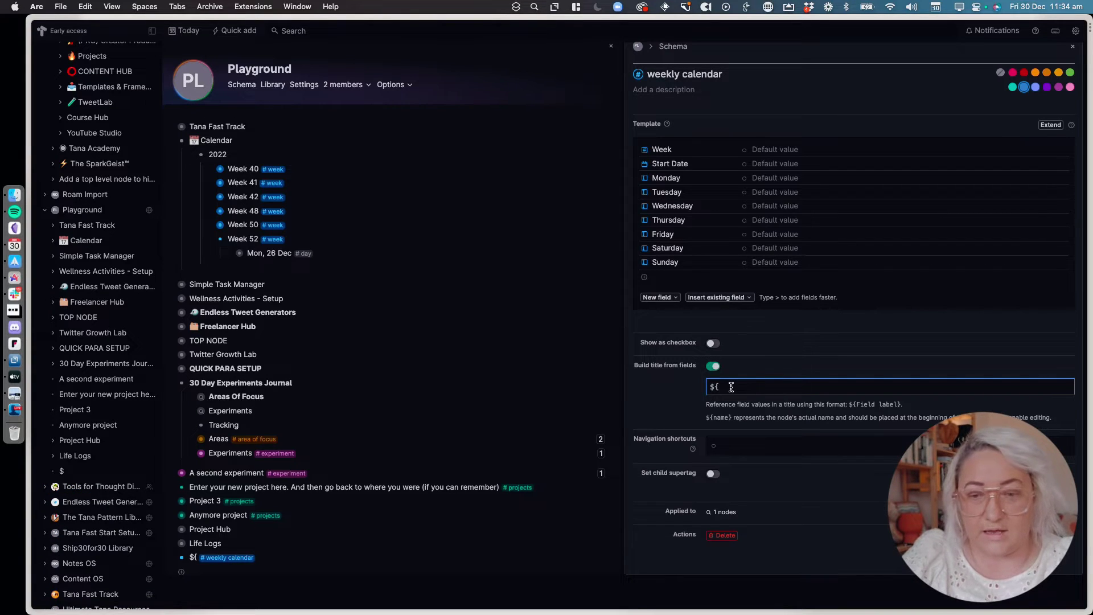
type("Week}")
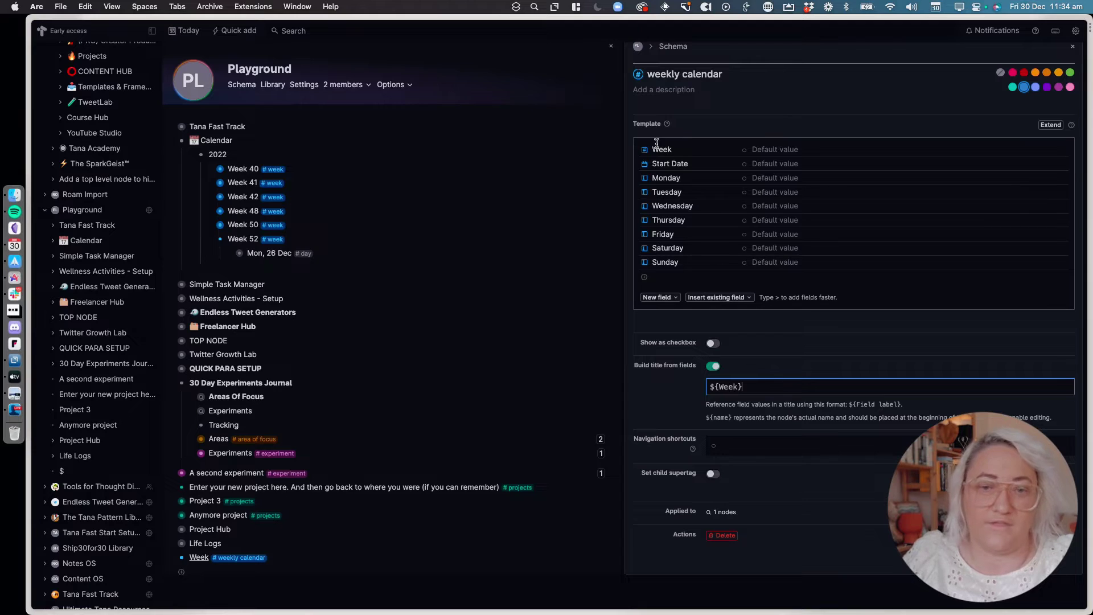
type("Week")
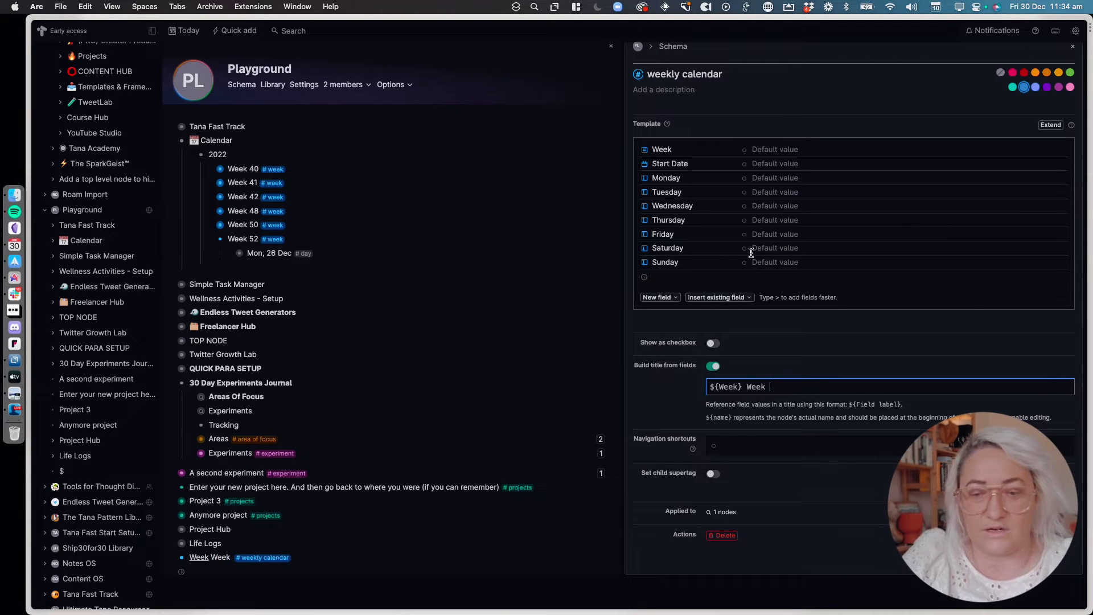
type("Calendar")
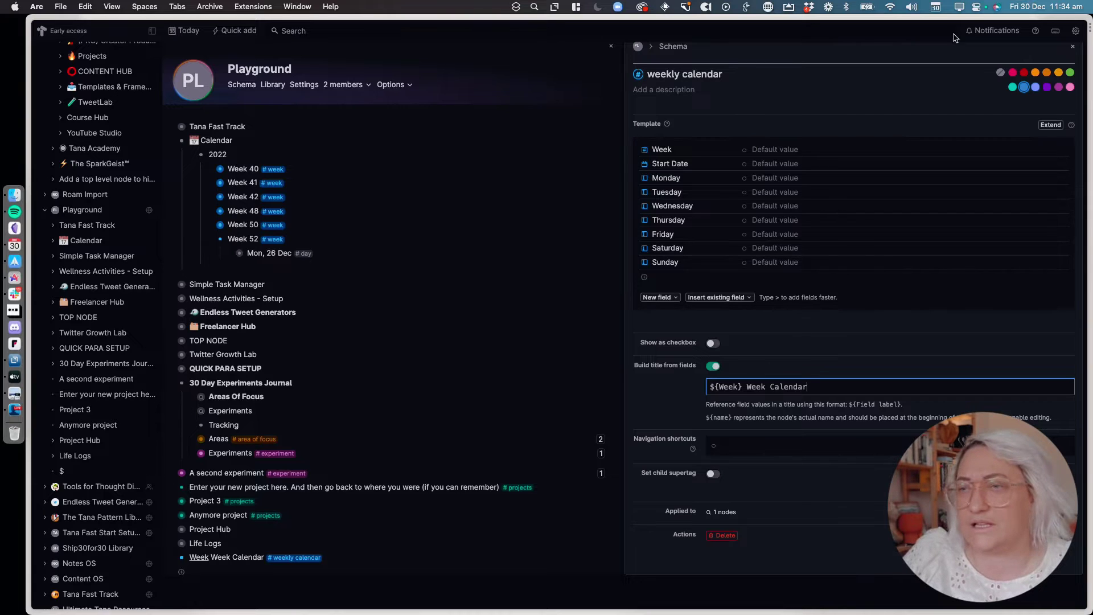
Expand the Week Week Calendar node and set its Week field to Week 52
left_click(1074, 50)
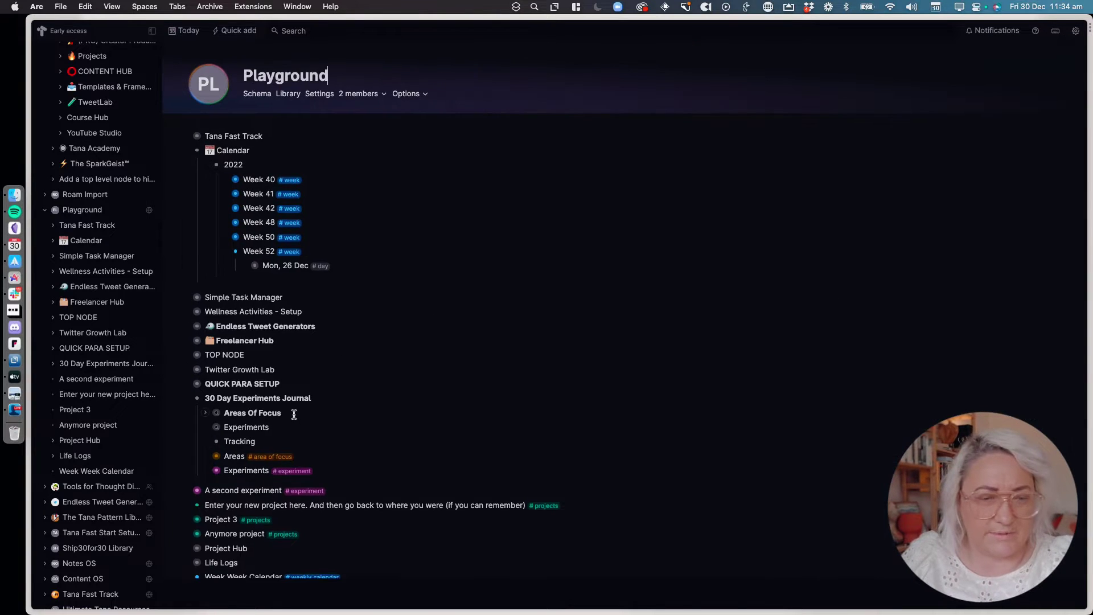
scroll(273, 412, "down", 1)
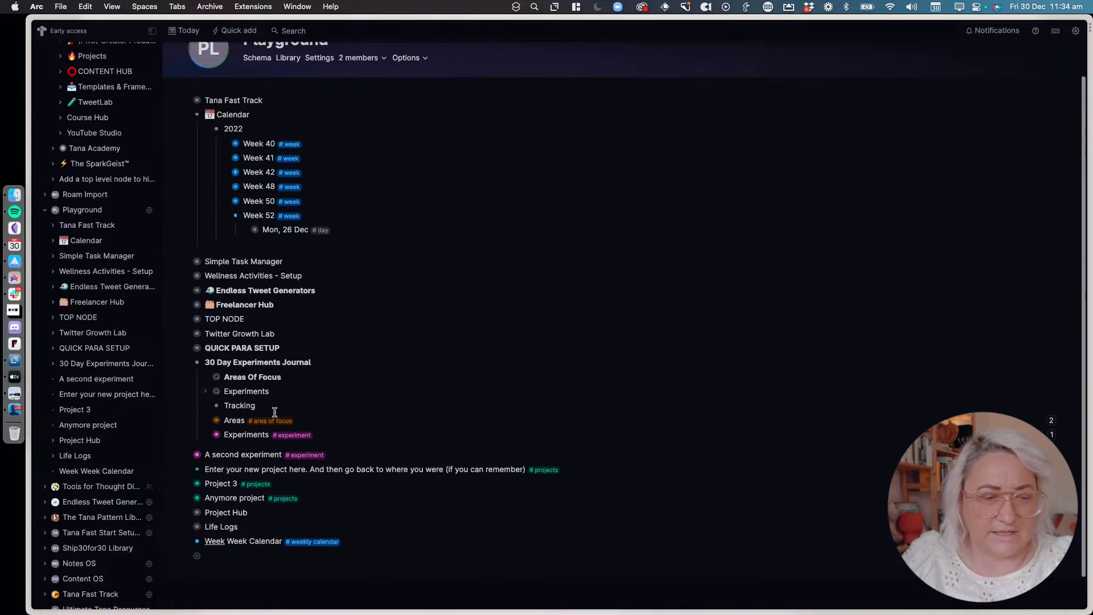
left_click(255, 541)
scroll(258, 535, "down", 1)
scroll(257, 531, "down", 4)
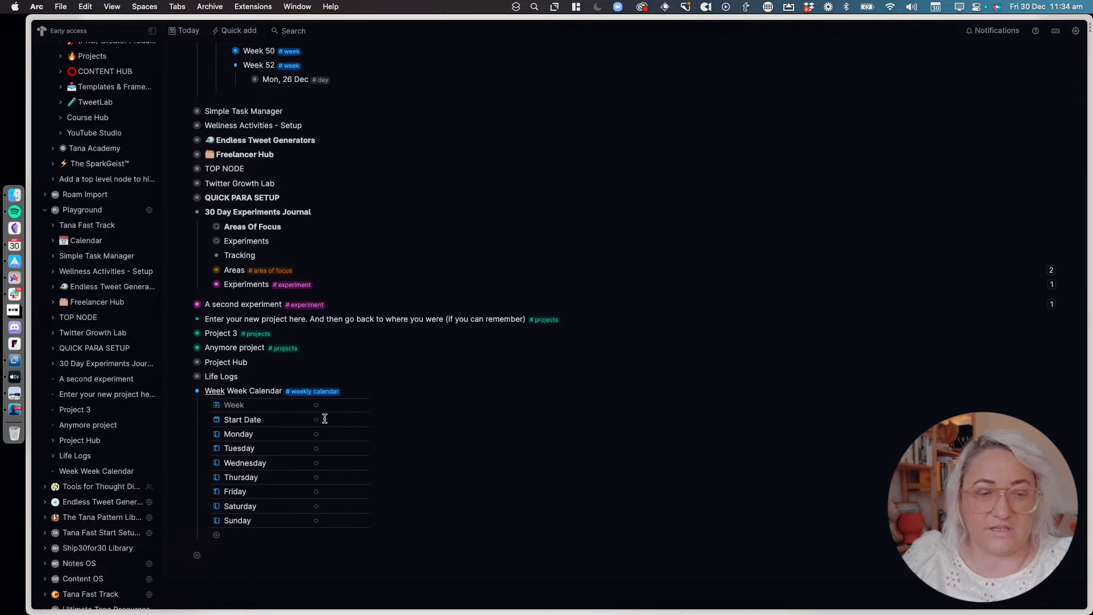
left_click(363, 406)
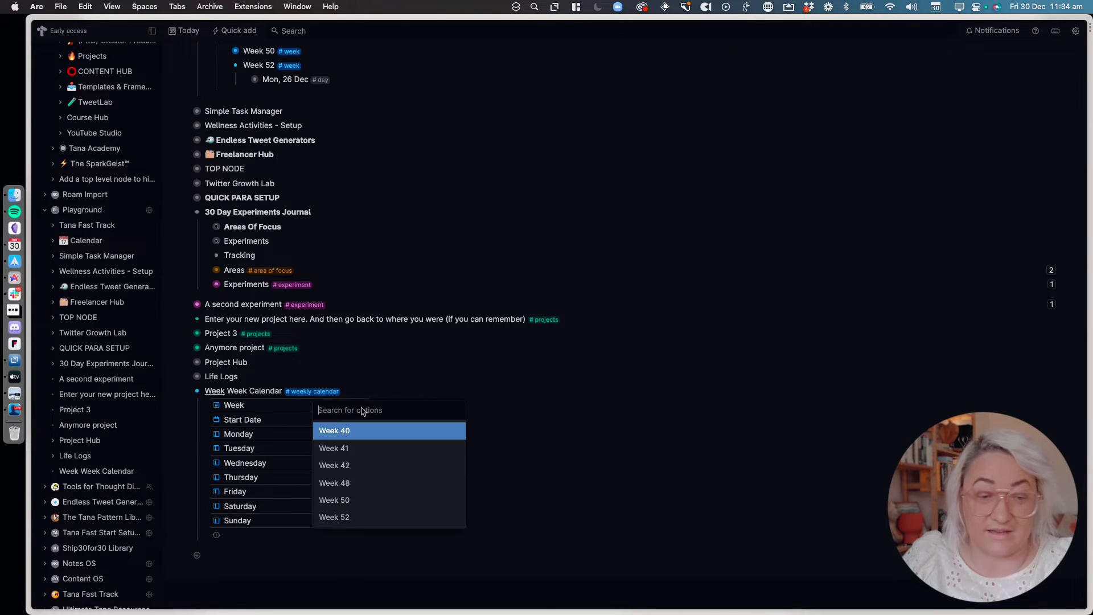
left_click(357, 518)
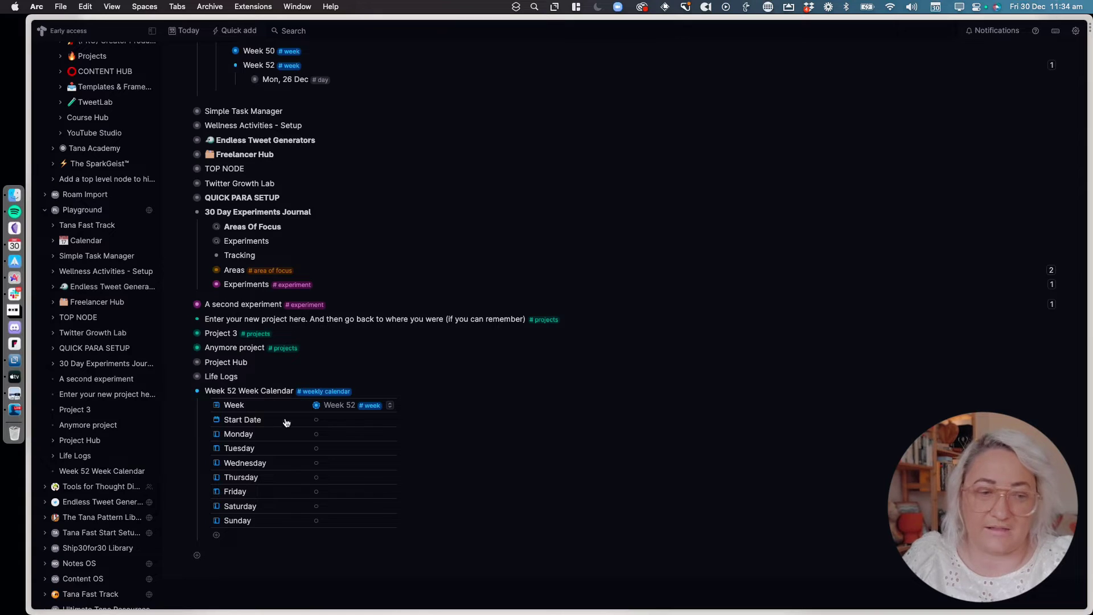
Set the node's Start Date to Monday, 26 Dec
left_click(336, 421)
key("space")
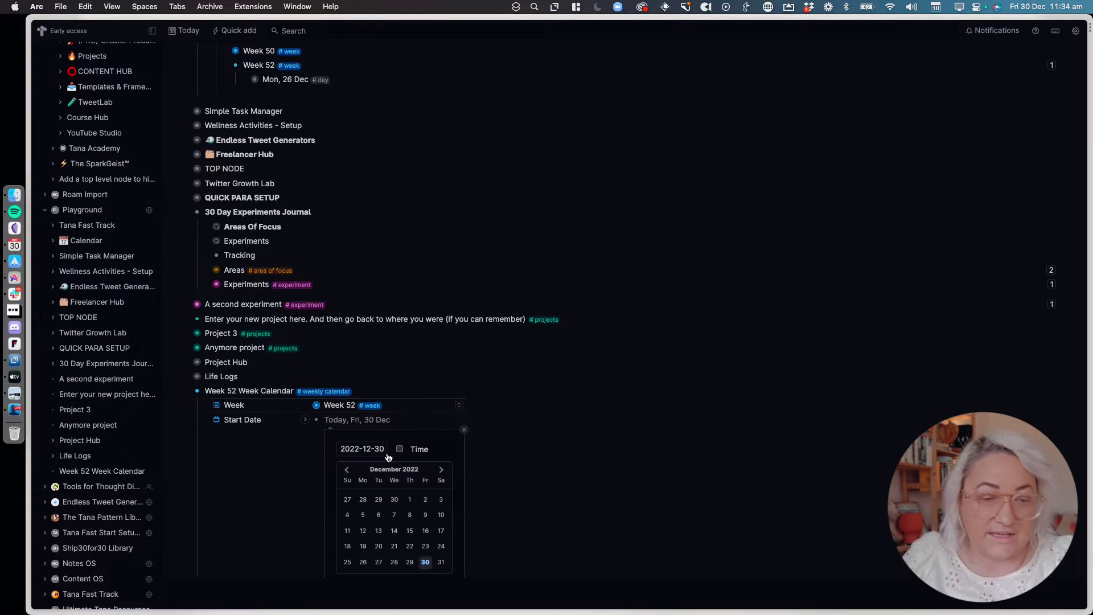
left_click(362, 564)
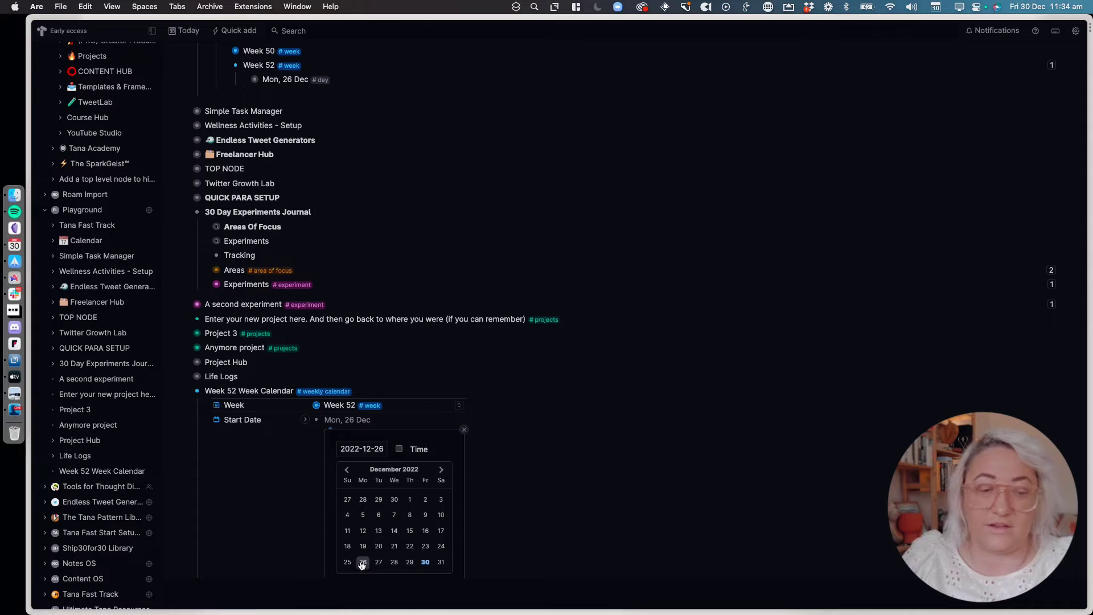
left_click(464, 429)
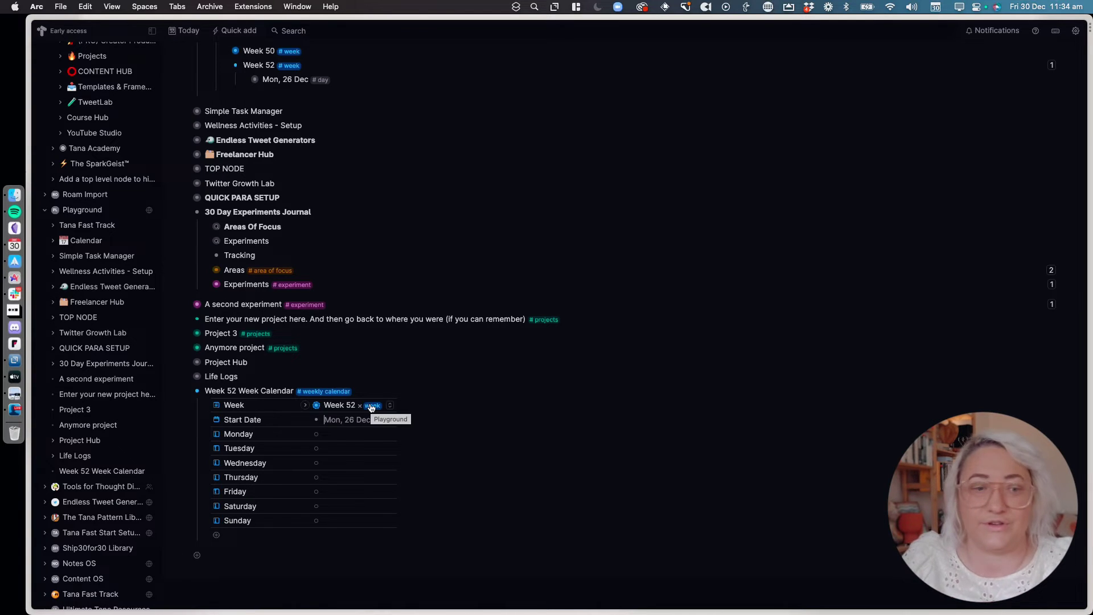
Give the template defaults: YouTube Video on Monday, Medium Article on Tuesday, Newsletter on Sunday
mouse_move(330, 393)
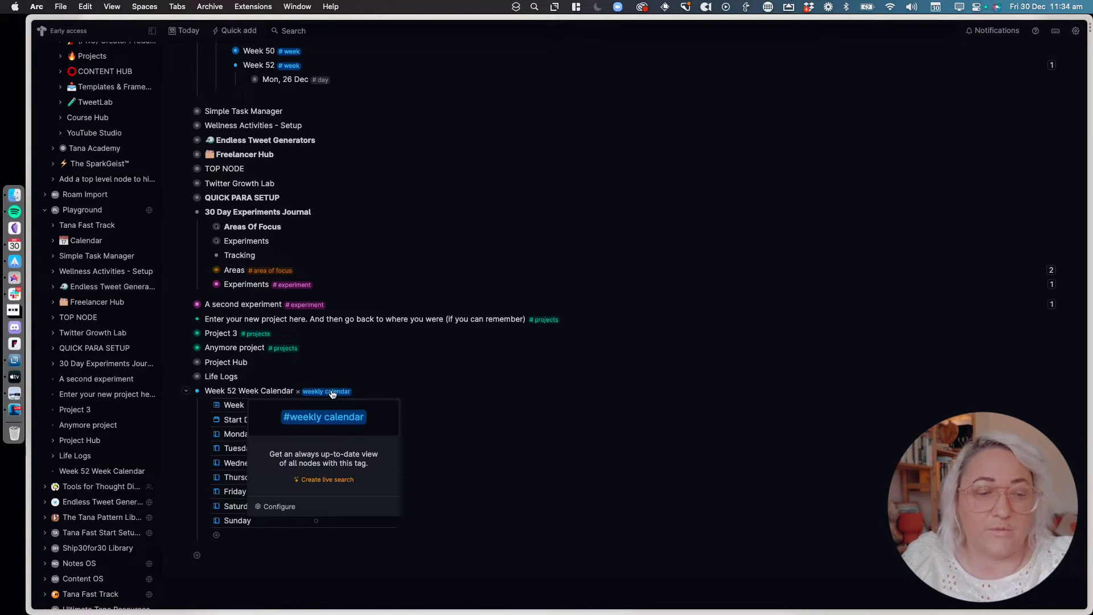
left_click(285, 507)
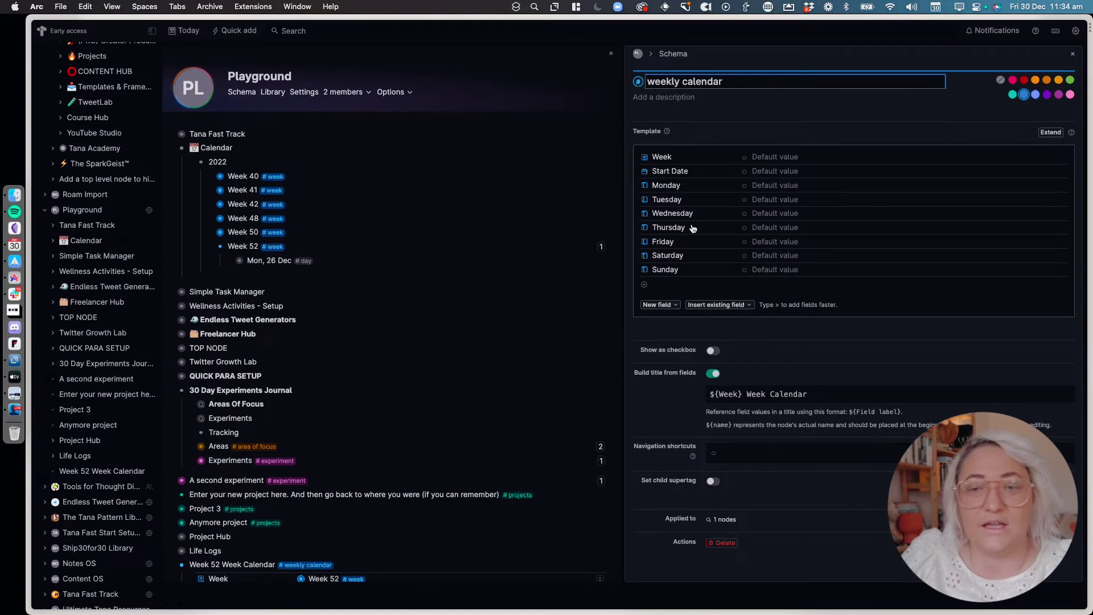
left_click(776, 182)
type("Youtu")
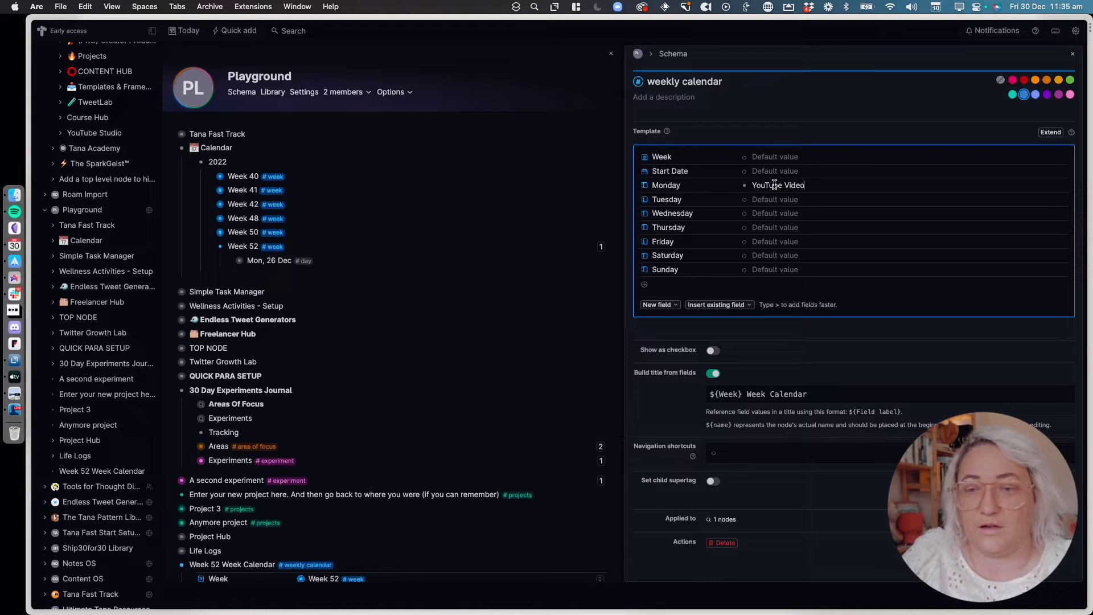
type("A")
key("BackSpace")
type("MEdiumdium Article")
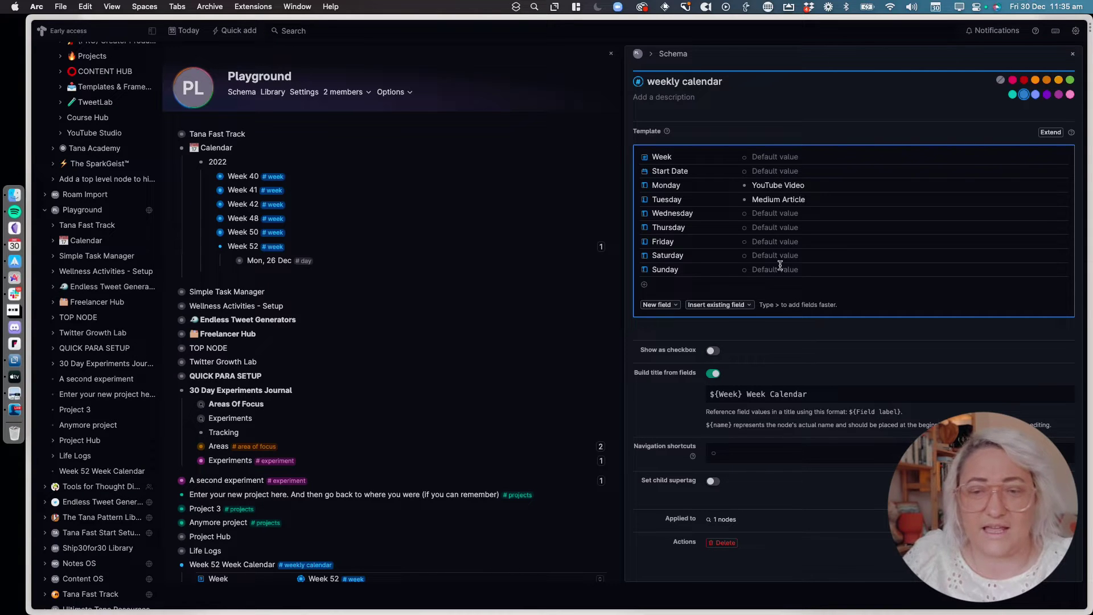
type("Newsletter")
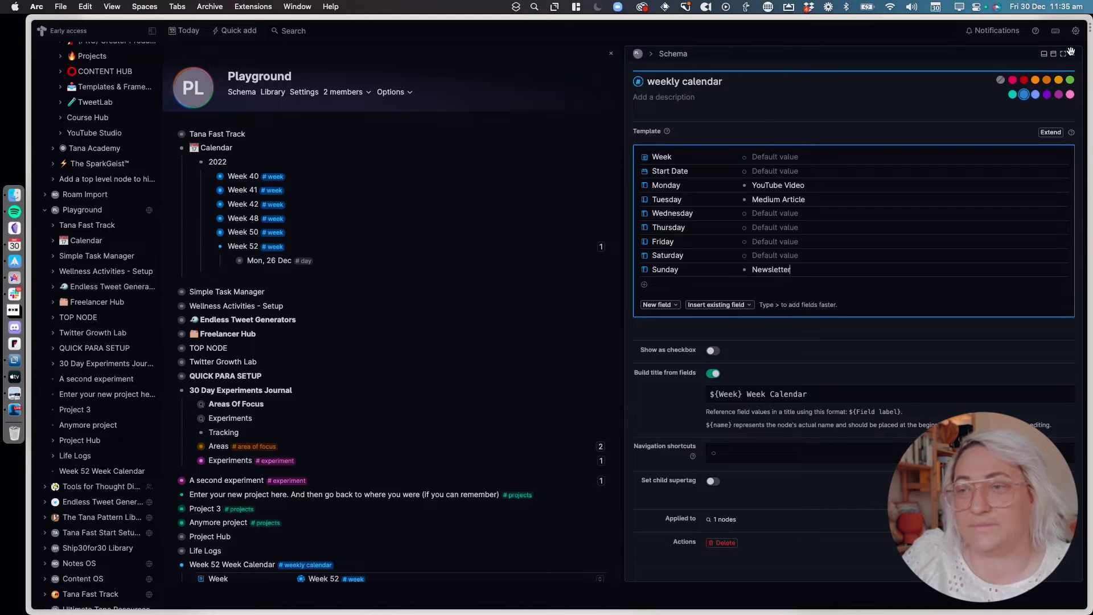
key("Escape")
scroll(493, 272, "down", 5)
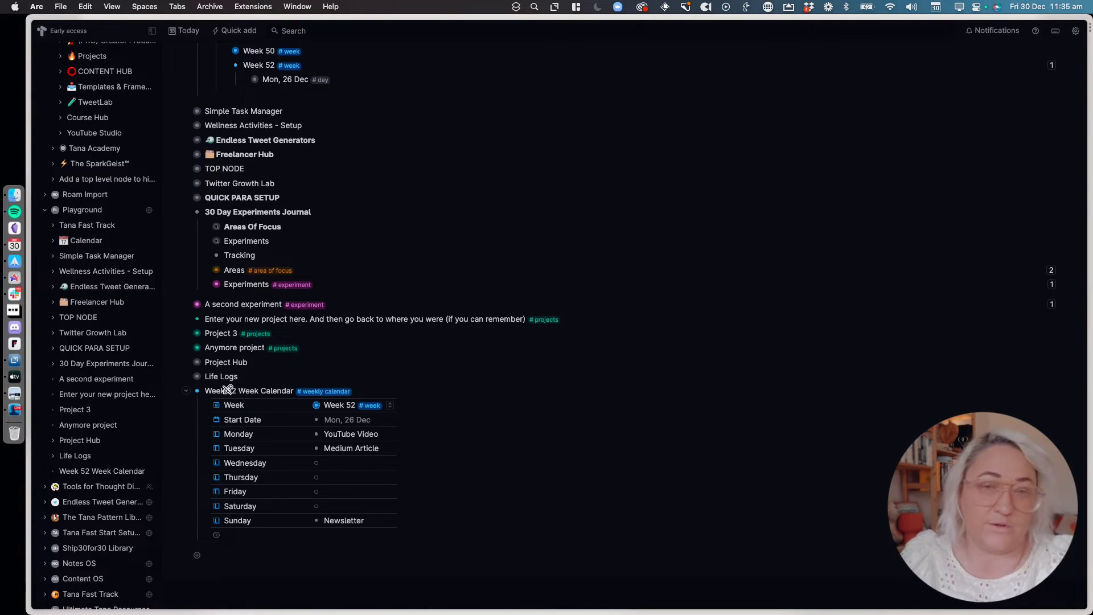
Collapse Week 52 Week Calendar and add a 'Monthly Calendar' node with an indented empty child
left_click(181, 391)
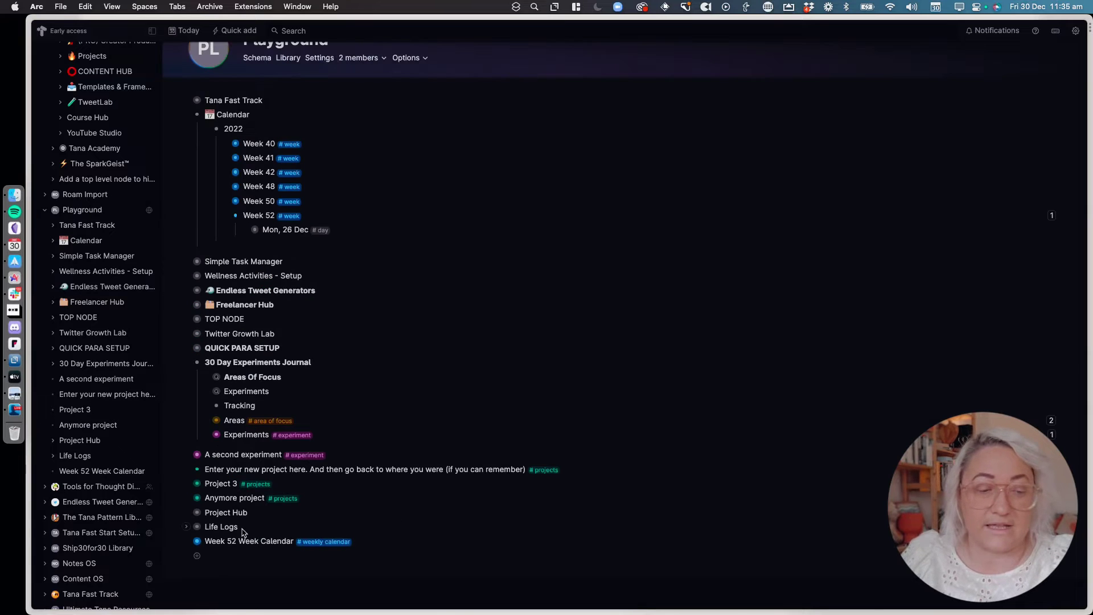
left_click(229, 555)
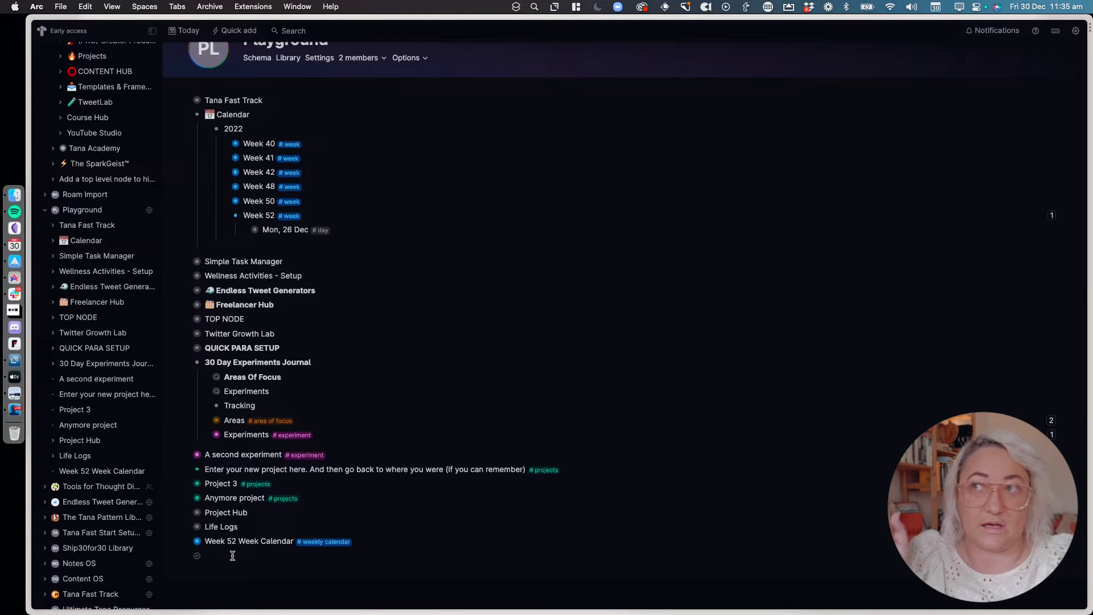
type("Monthly")
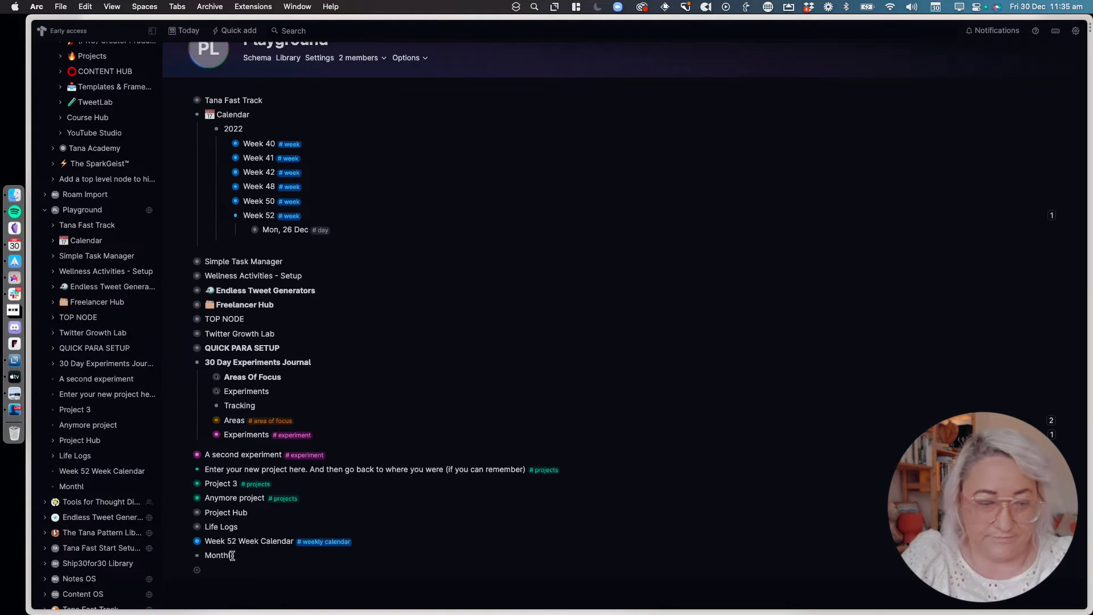
type(" Calendar")
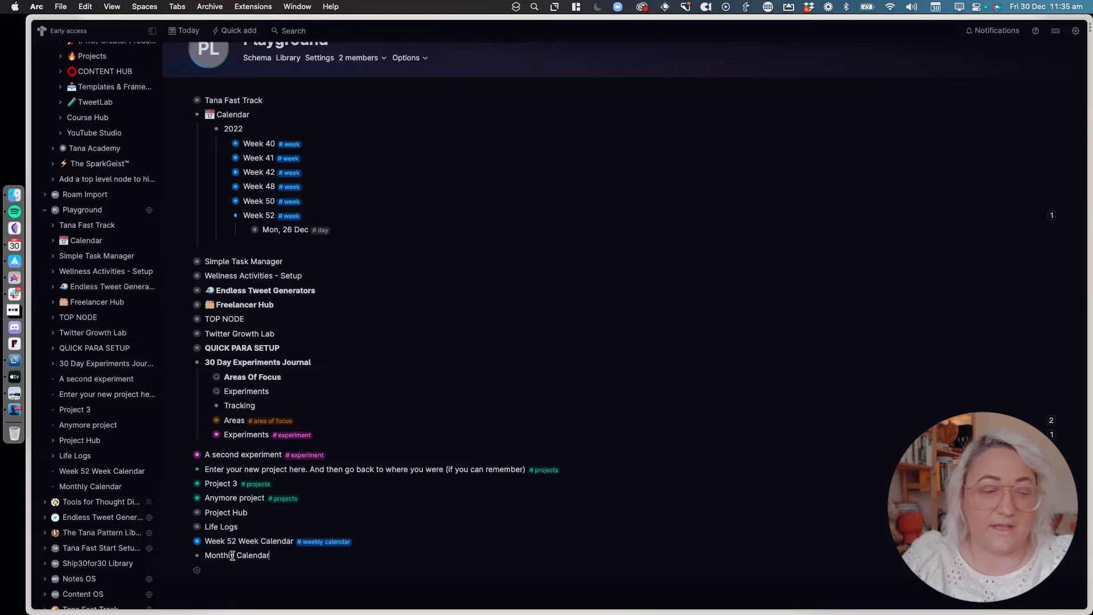
key("Return")
key("Tab")
scroll(263, 518, "down", 1)
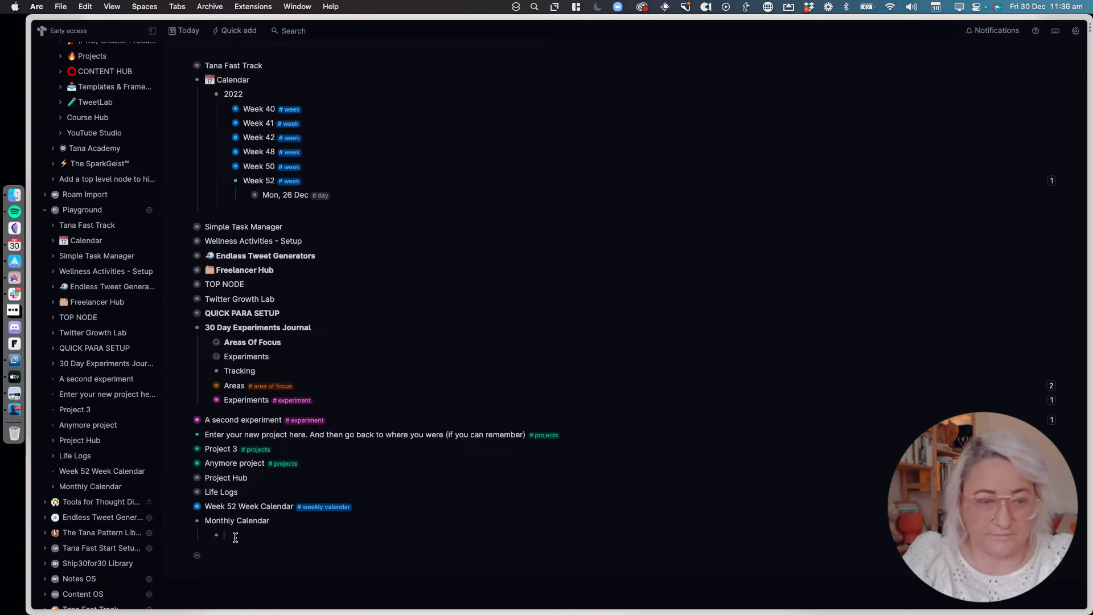
Insert a live query finding #weekly calendar nodes and name it 'December'
key("super+k")
type("Find nodes")
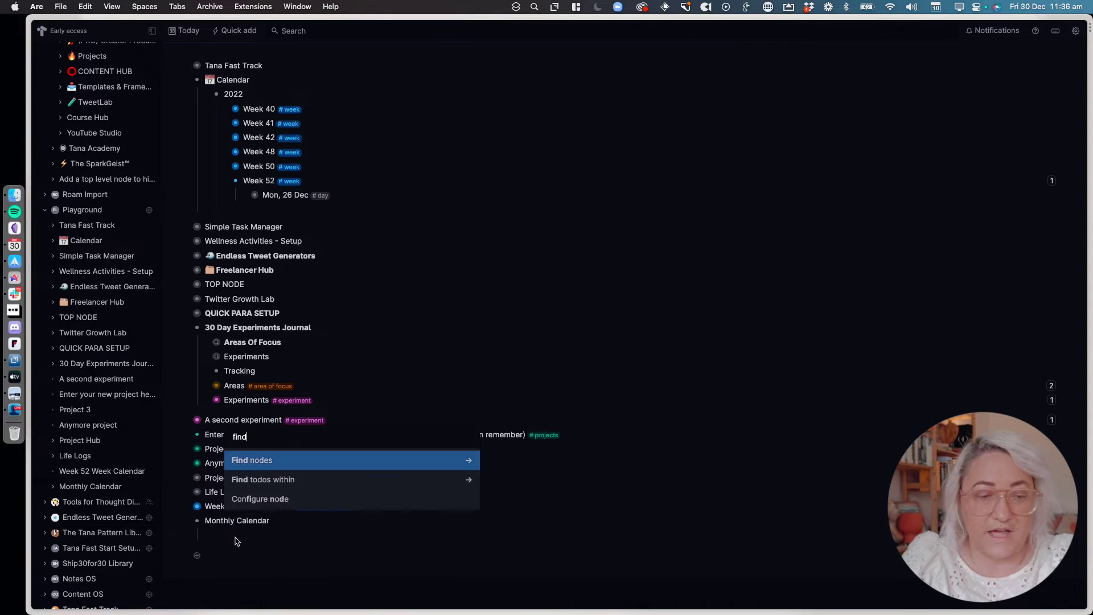
key("Return")
type("week")
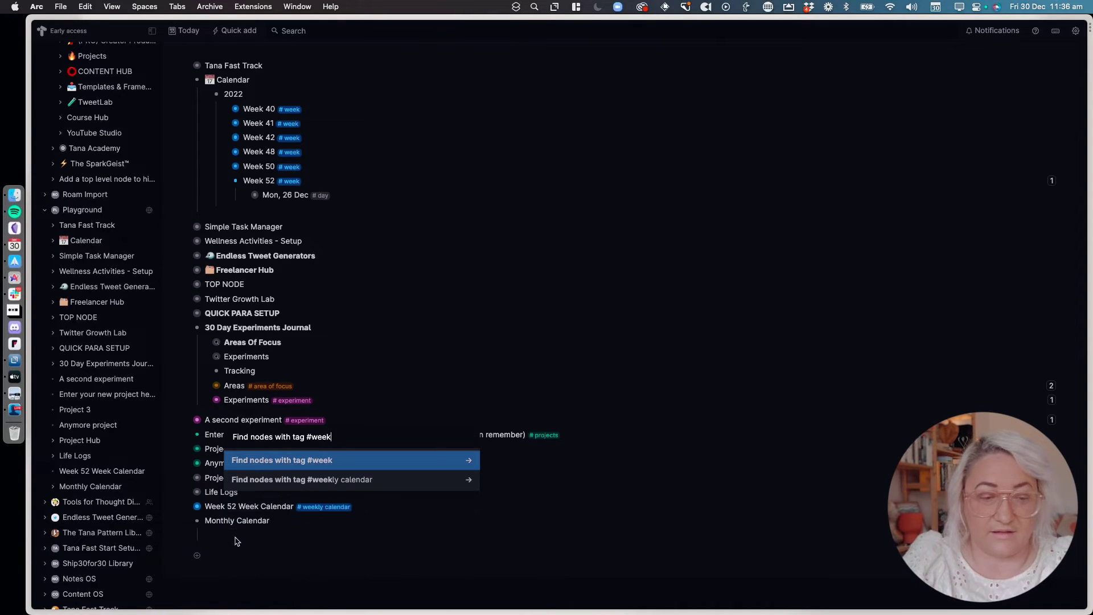
key("Down")
key("Return")
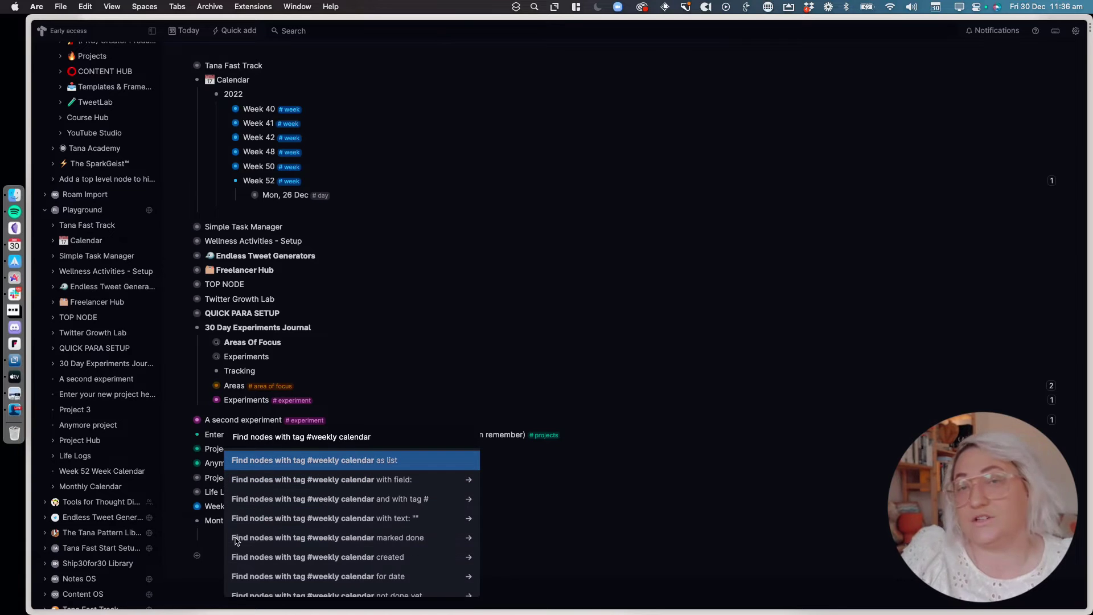
key("Return")
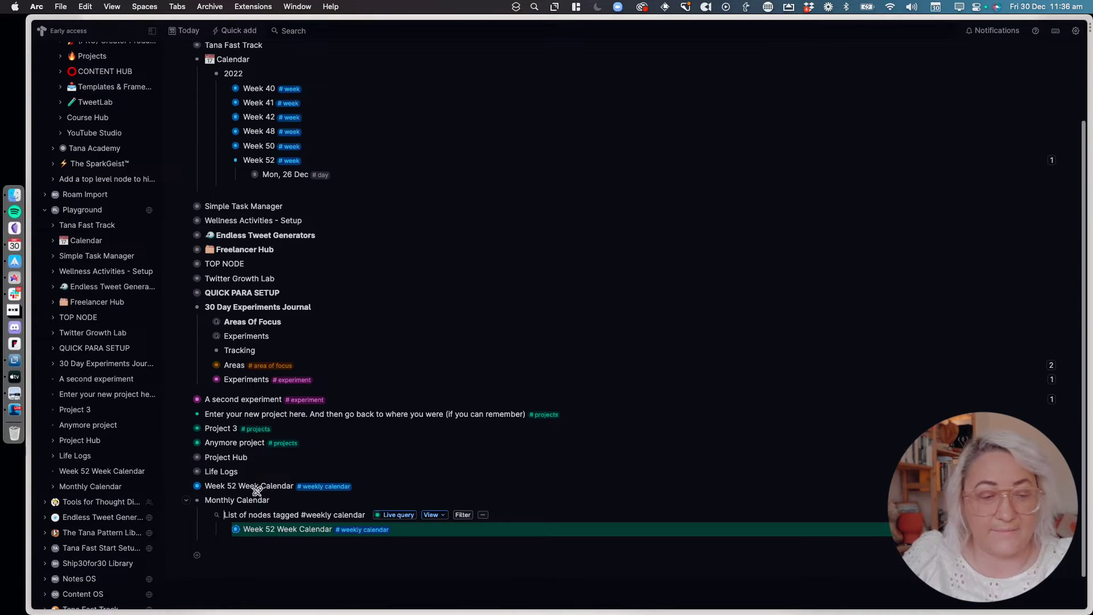
triple_click(291, 515)
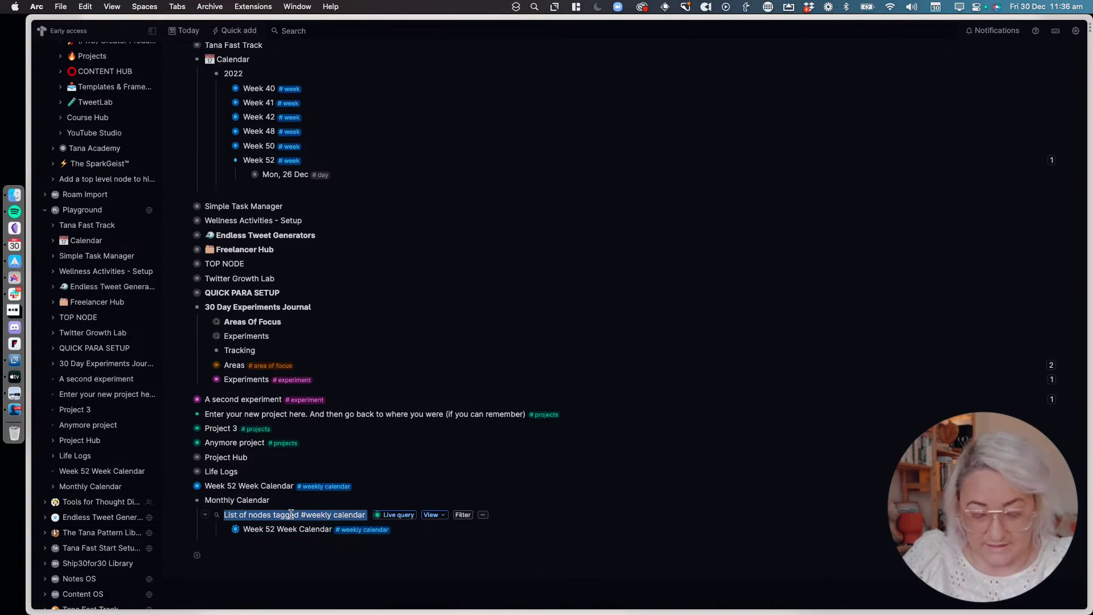
type("December")
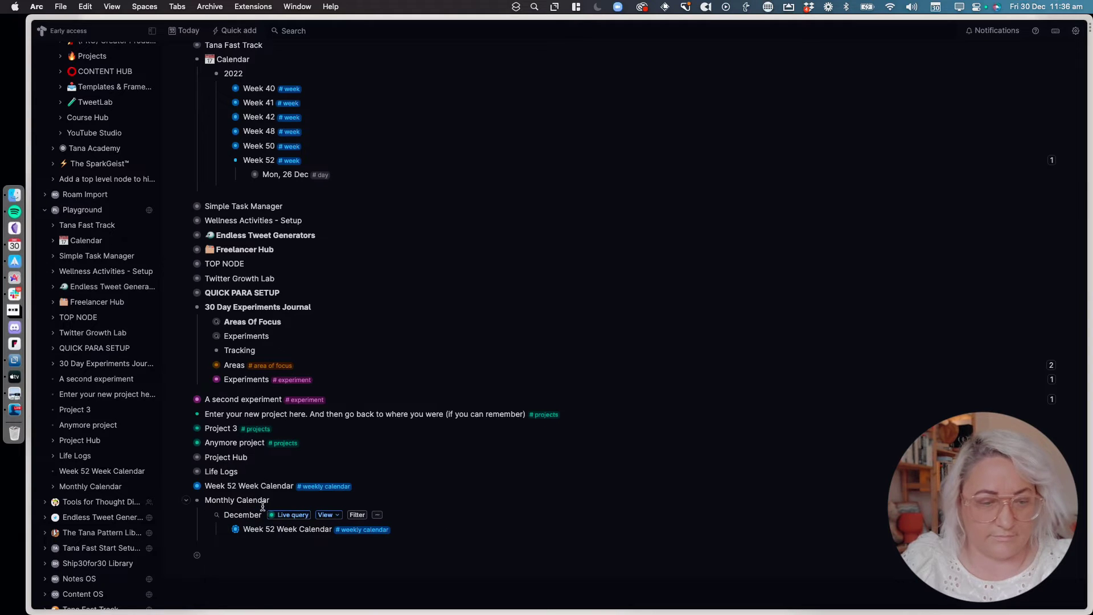
Show the December query as a table with Thursday, Friday and Saturday columns, saved for everyone
left_click(330, 515)
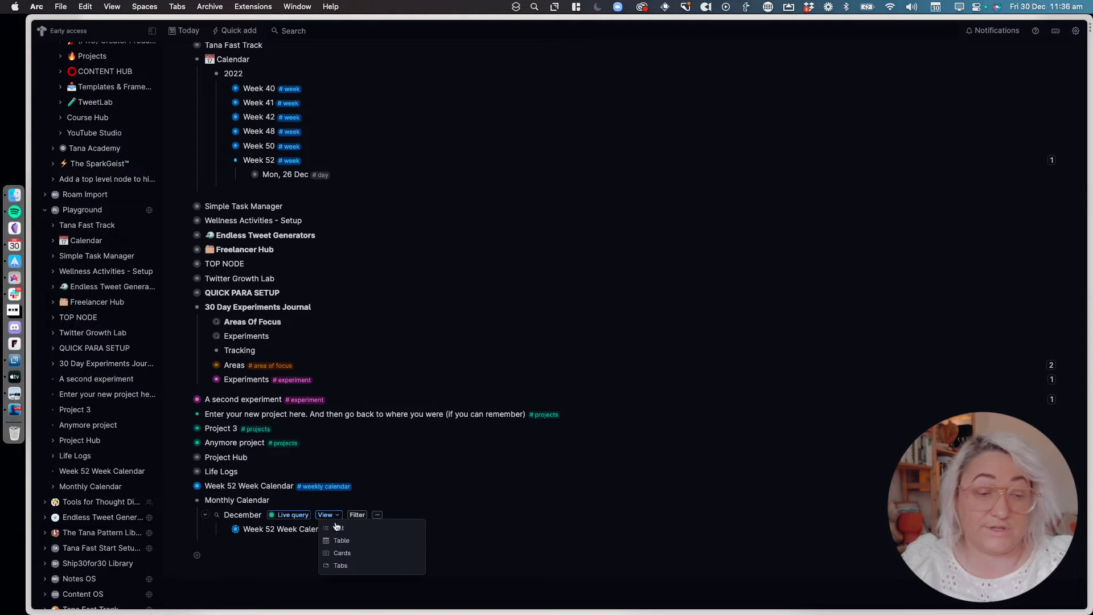
left_click(342, 540)
scroll(334, 510, "down", 1)
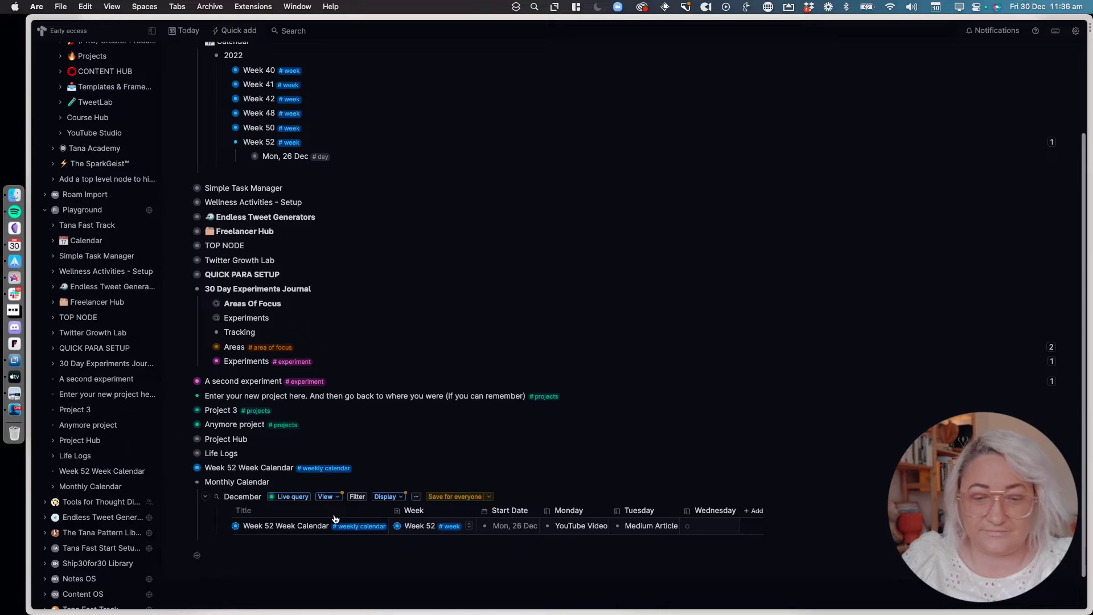
left_click(393, 496)
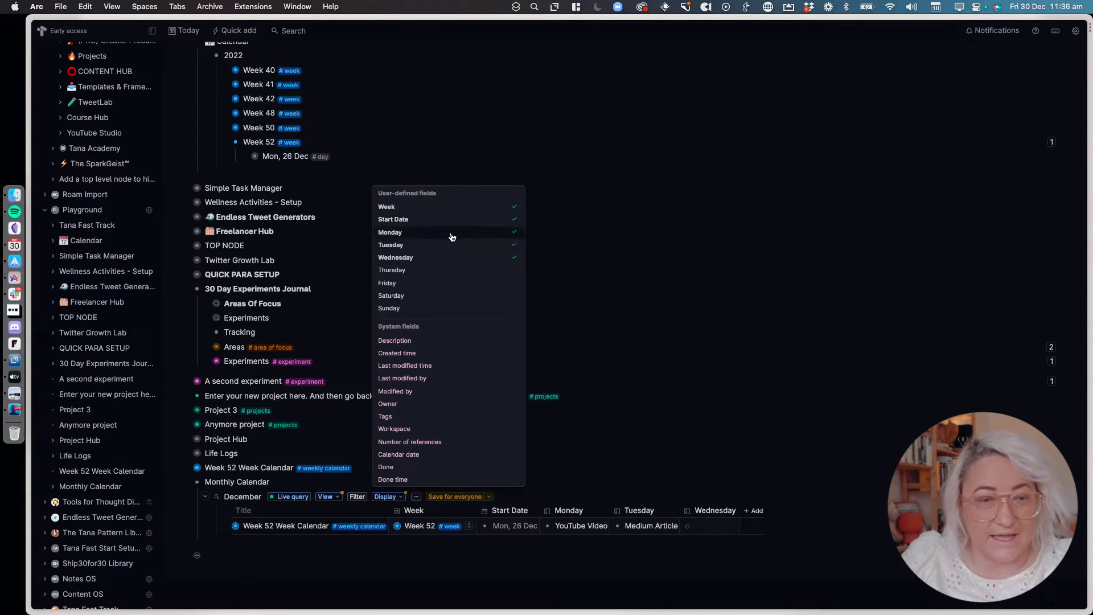
left_click(458, 269)
left_click(452, 283)
left_click(450, 295)
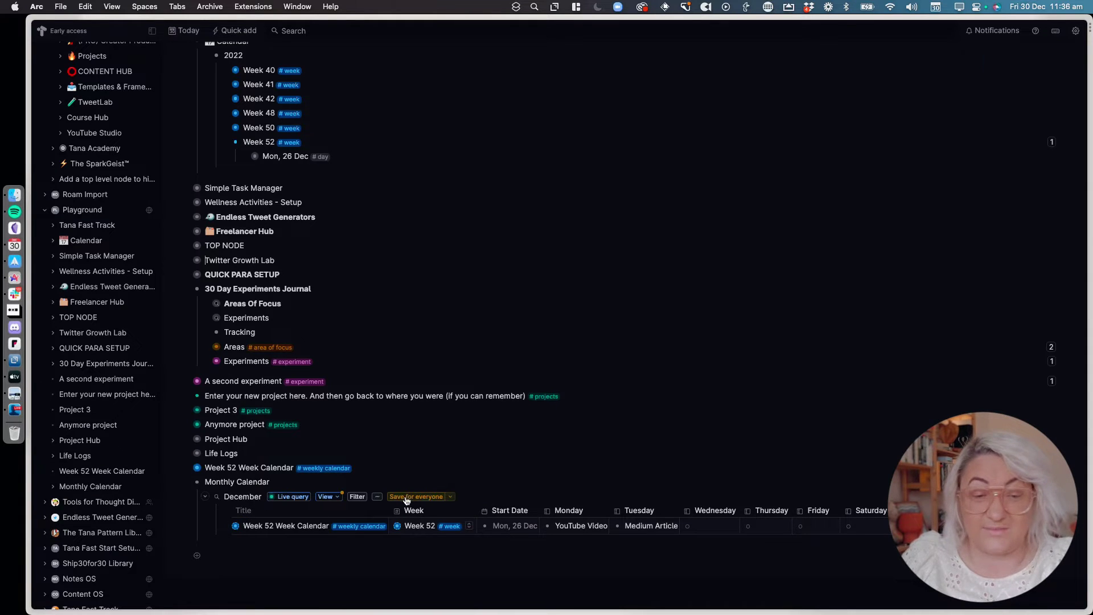
left_click(409, 497)
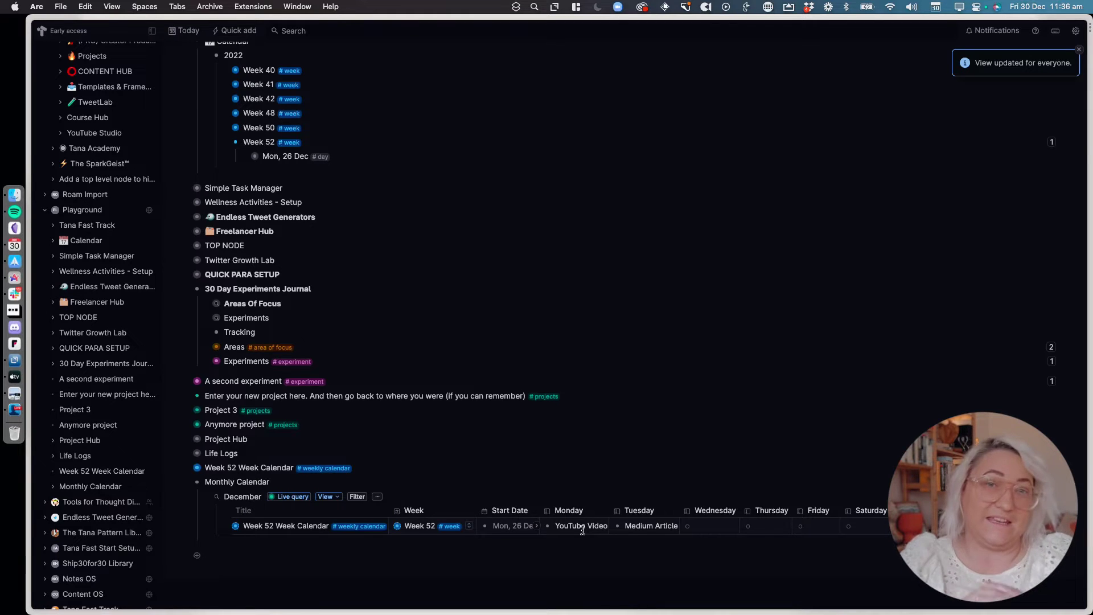
Add a second row to the December table with its Week set to Week 41
left_click(295, 527)
key("Return")
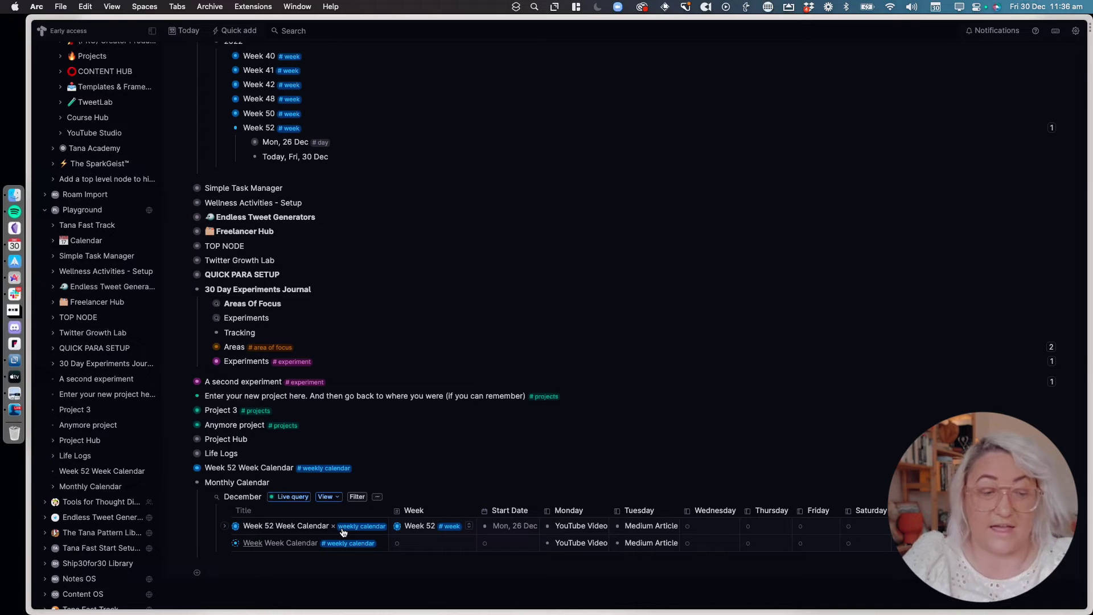
scroll(343, 529, "down", 2)
left_click(285, 516)
left_click(439, 515)
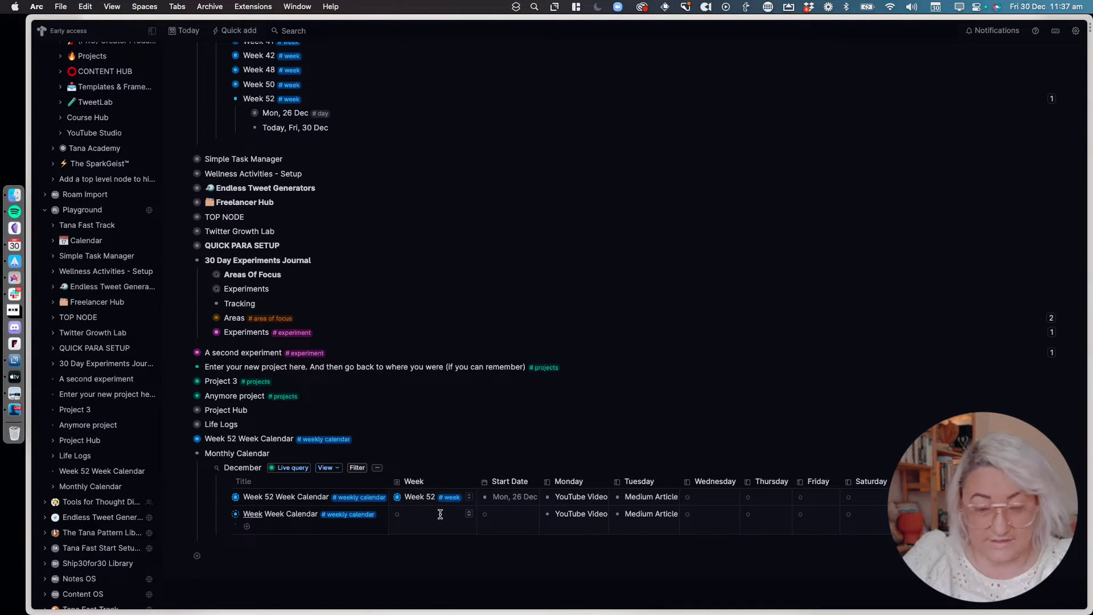
type("week")
key("Down")
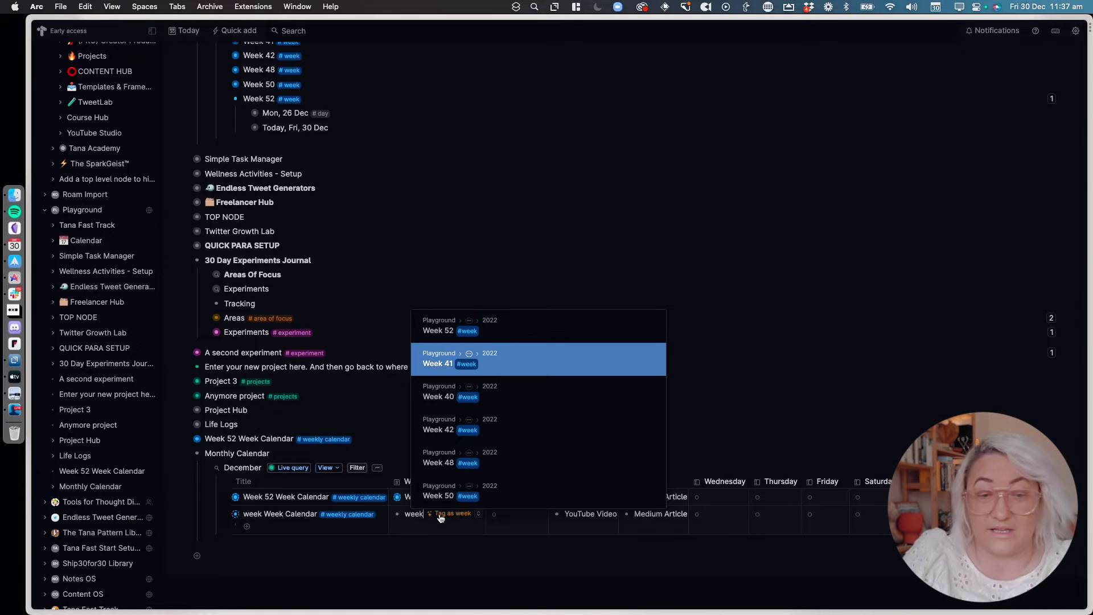
key("Return")
Set the Week 41 row's Start Date to 18 December
left_click(506, 517)
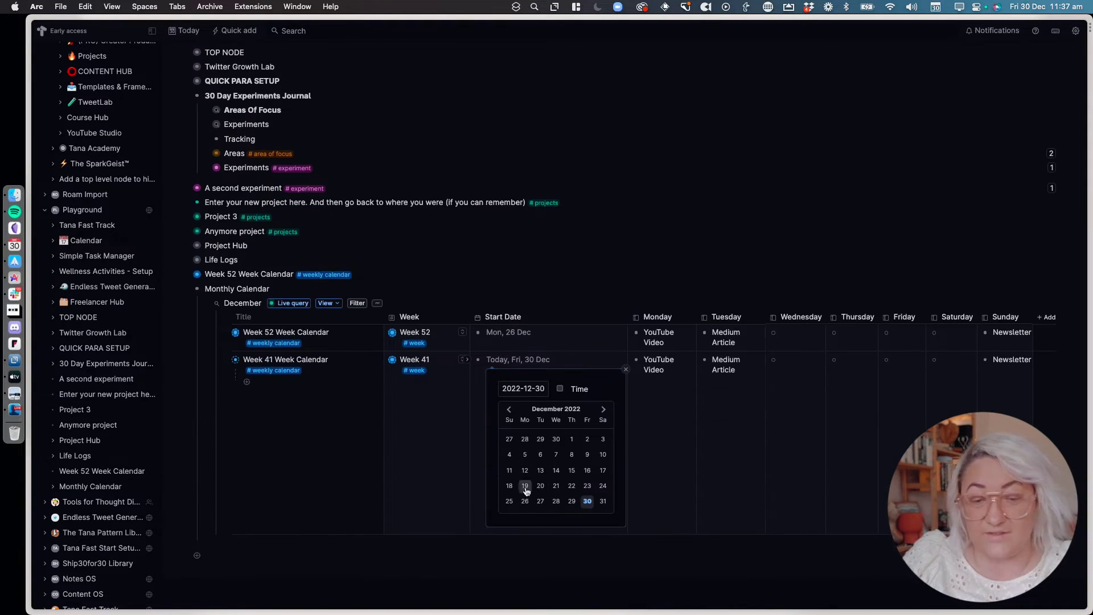
left_click(509, 485)
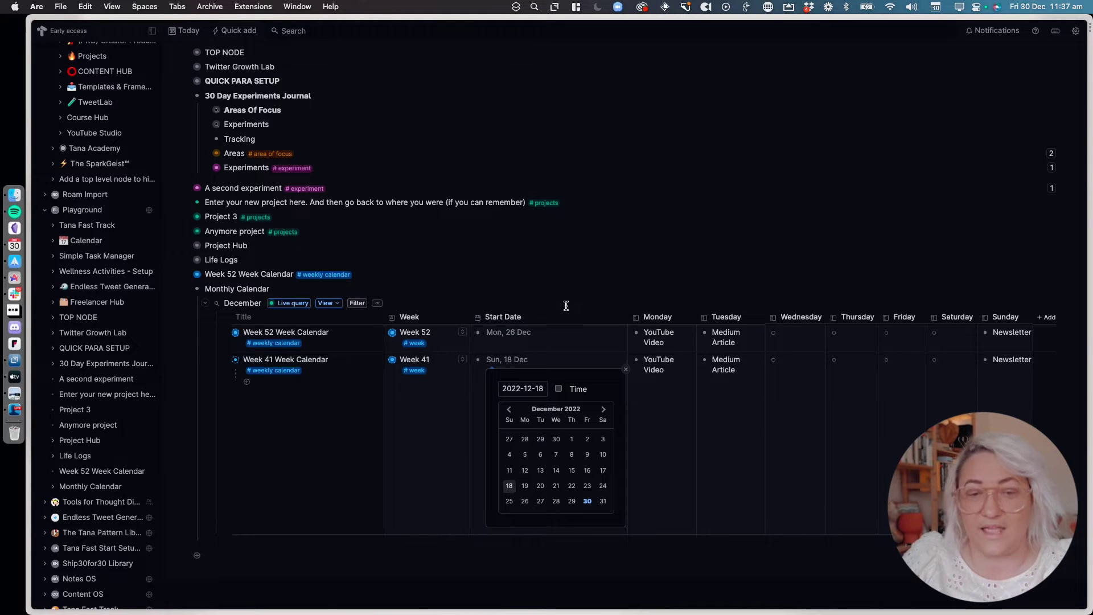
left_click(626, 370)
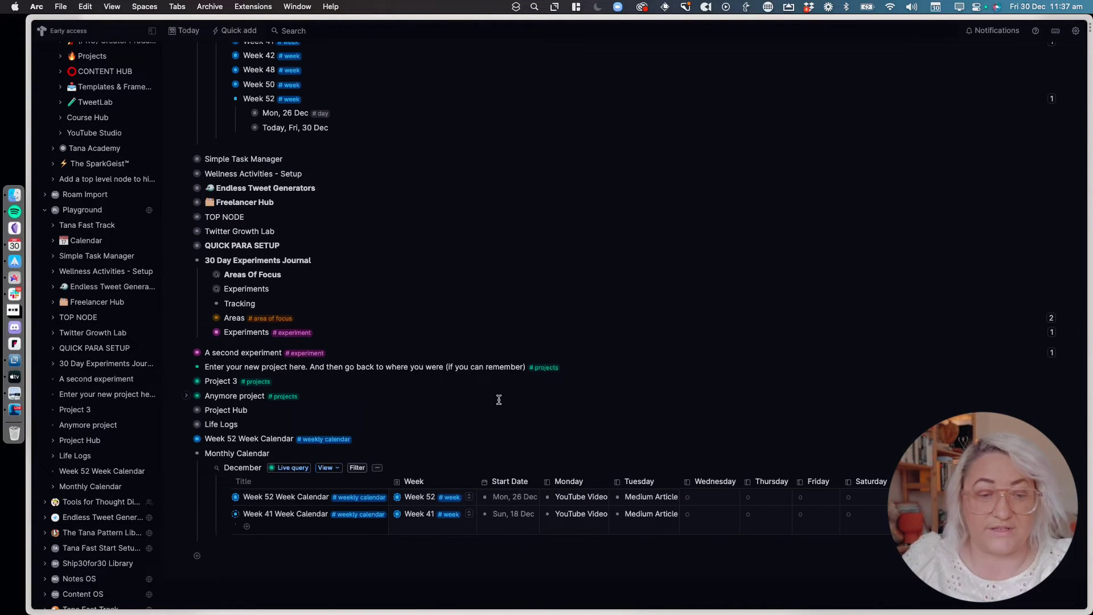
Sort the December table by Start Date ascending so Week 41 is listed above Week 52
left_click(377, 468)
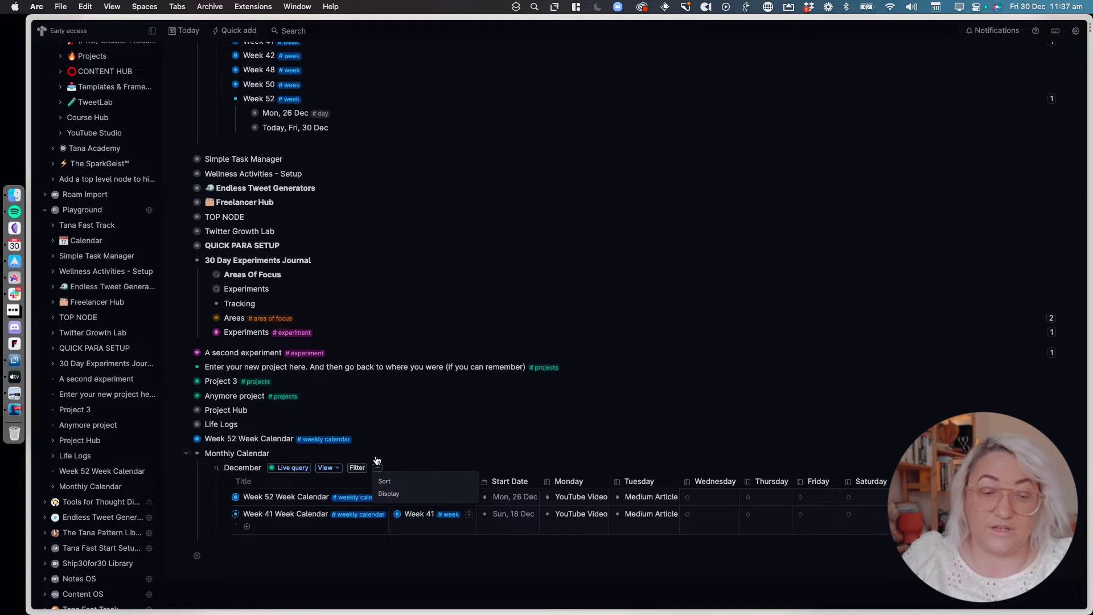
left_click(399, 487)
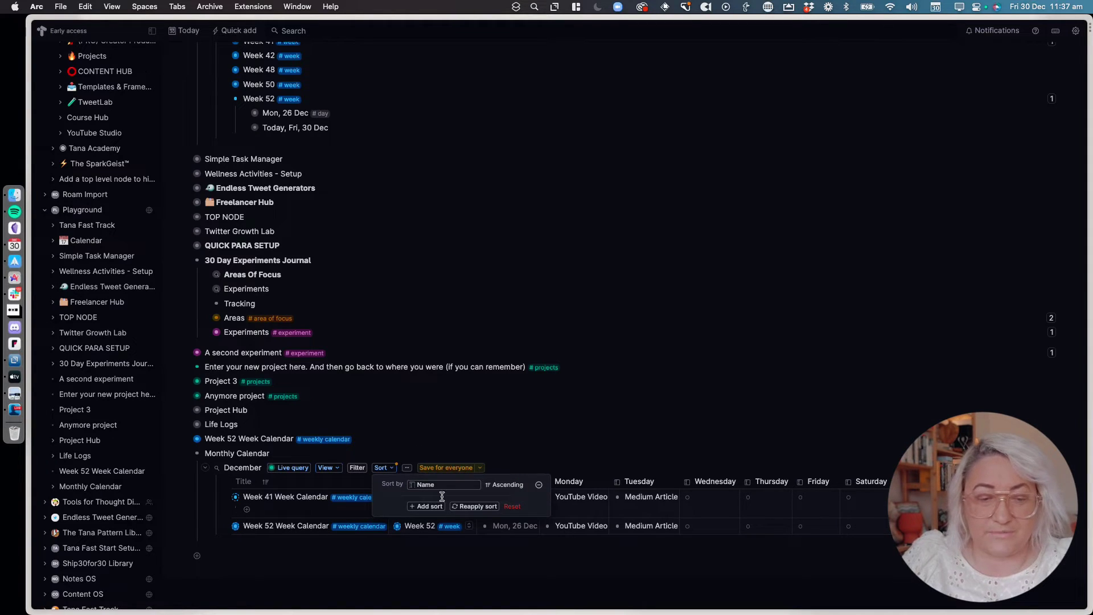
left_click(442, 485)
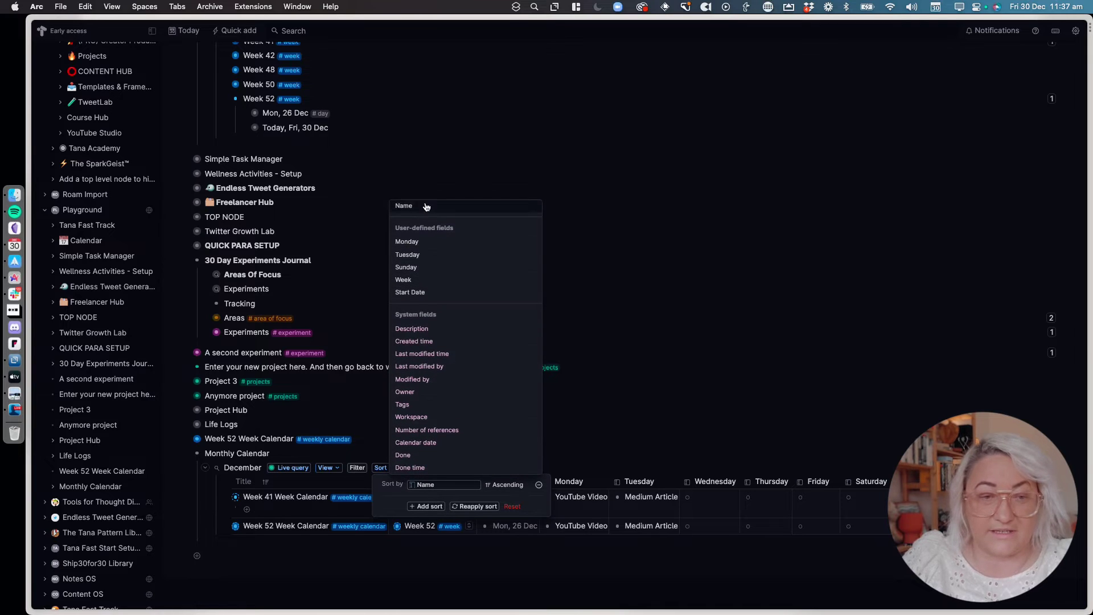
left_click(424, 292)
left_click(506, 485)
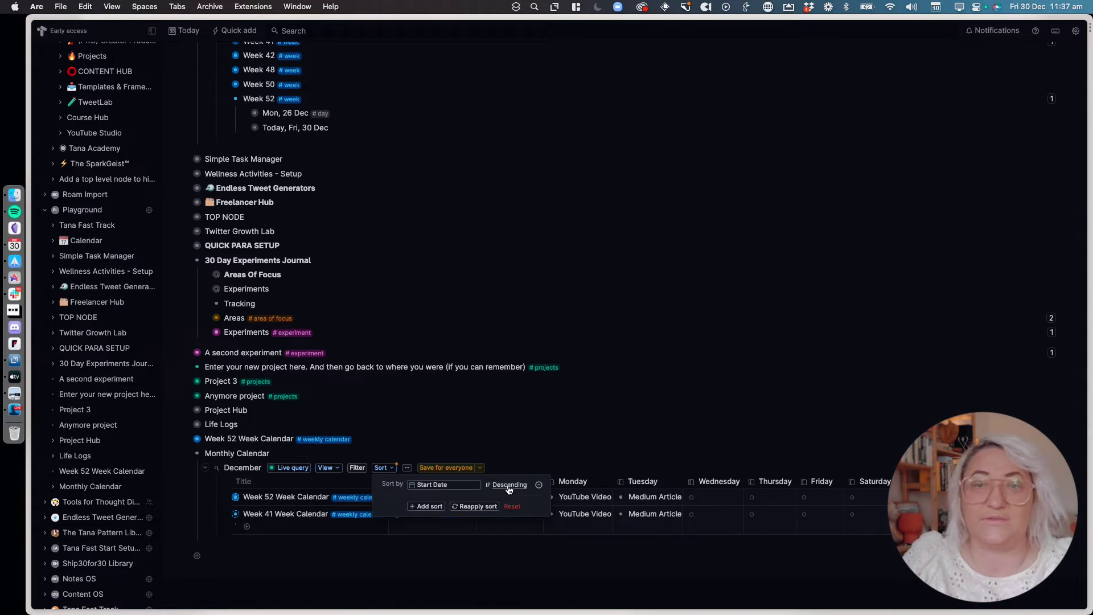
left_click(509, 489)
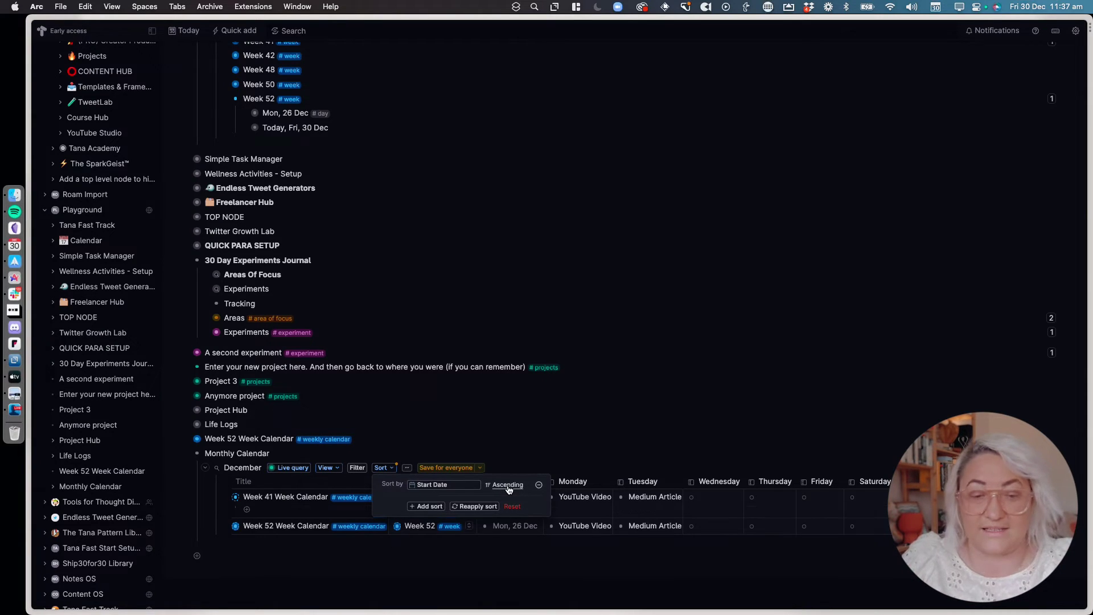
left_click(709, 421)
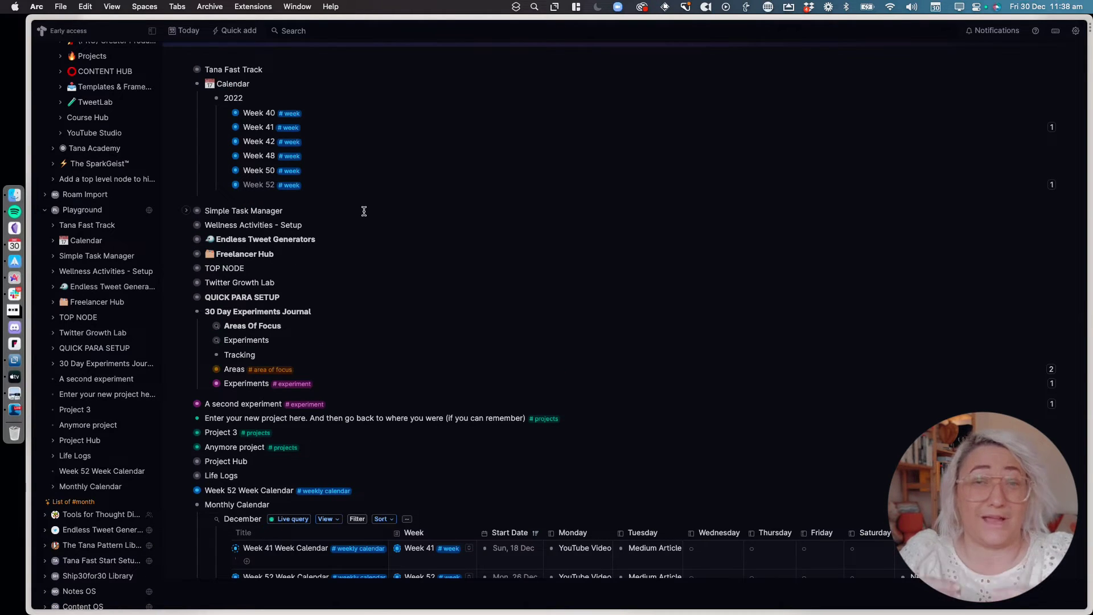
Add a new Month field after Week in the weekly calendar template
scroll(375, 285, "down", 3)
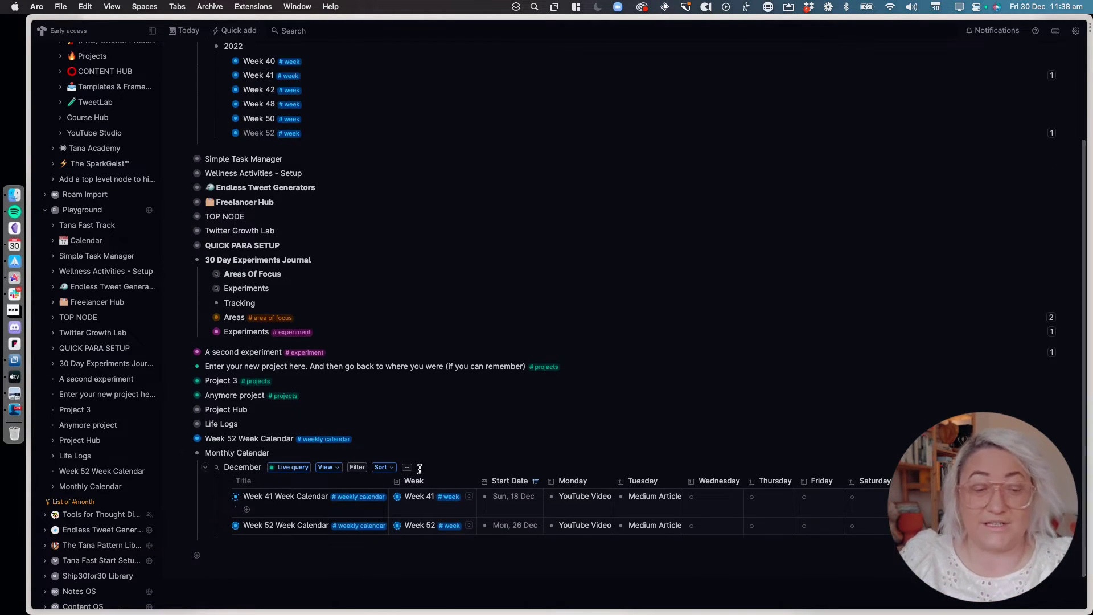
mouse_move(362, 501)
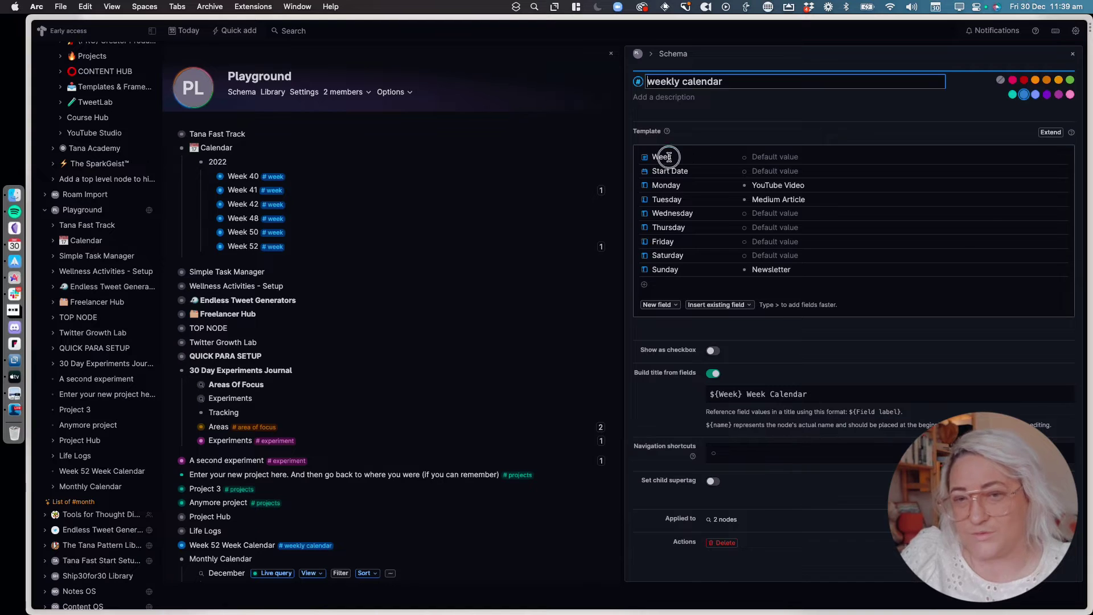
left_click(689, 171)
key("Return")
type("De")
type("Month")
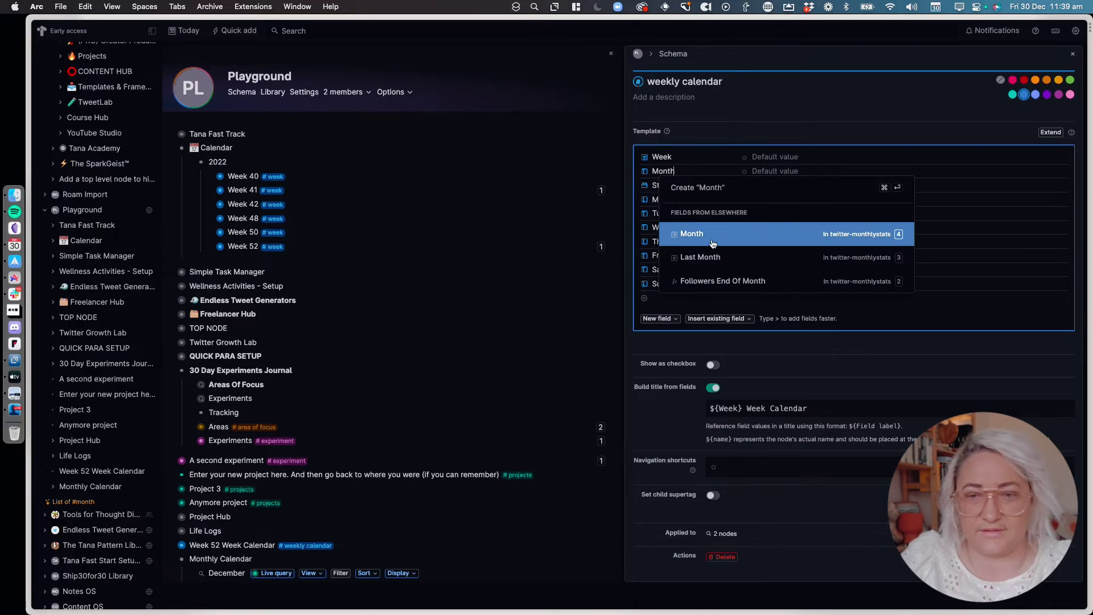
key("Return")
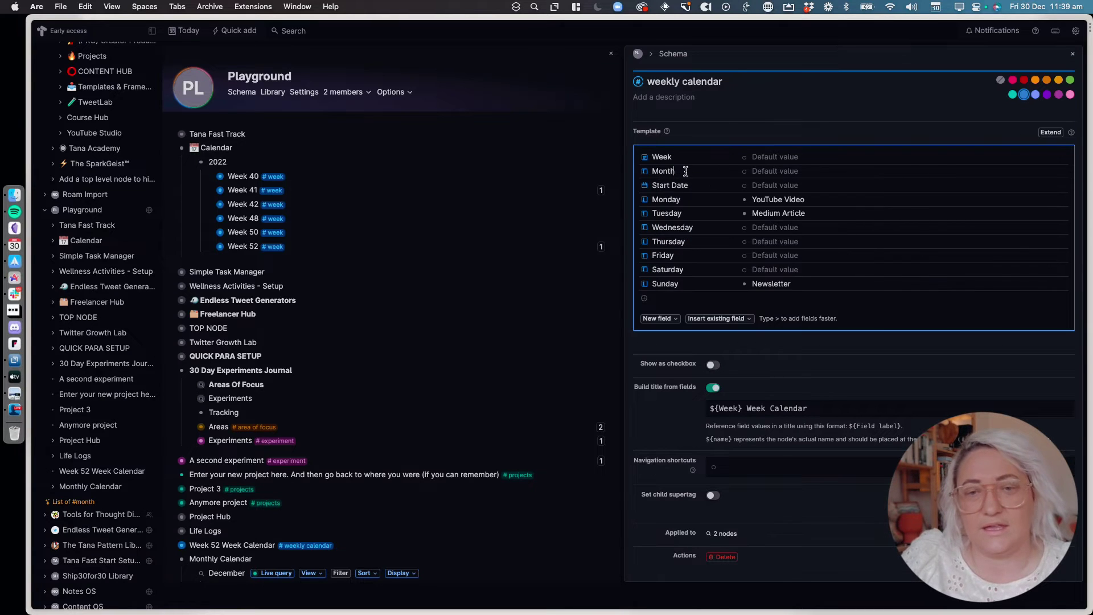
Make Month an Options field with the options January through December
left_click(645, 172)
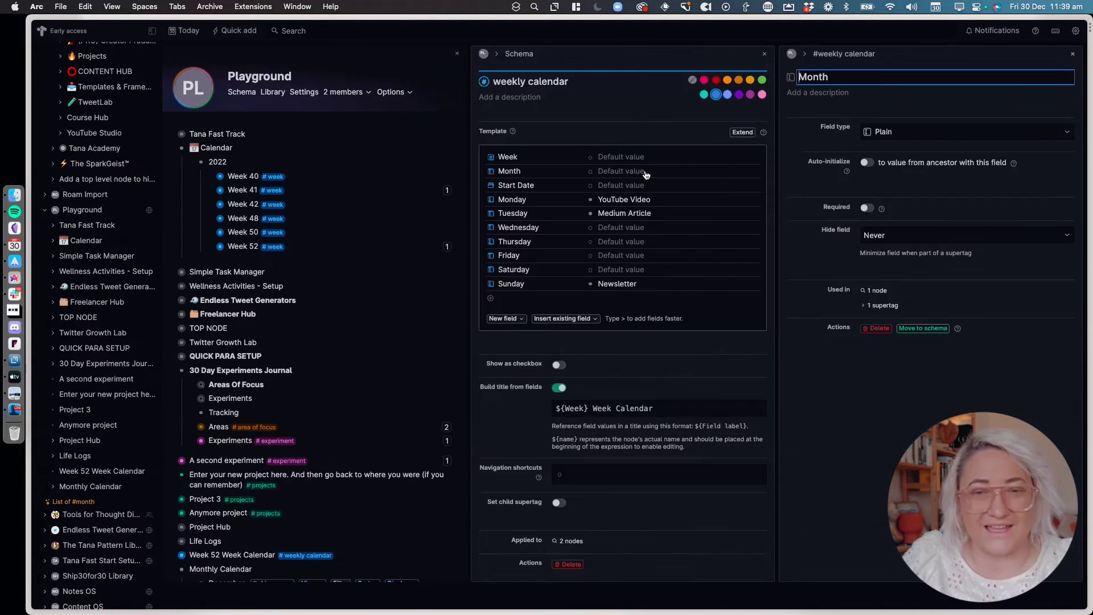
left_click(885, 133)
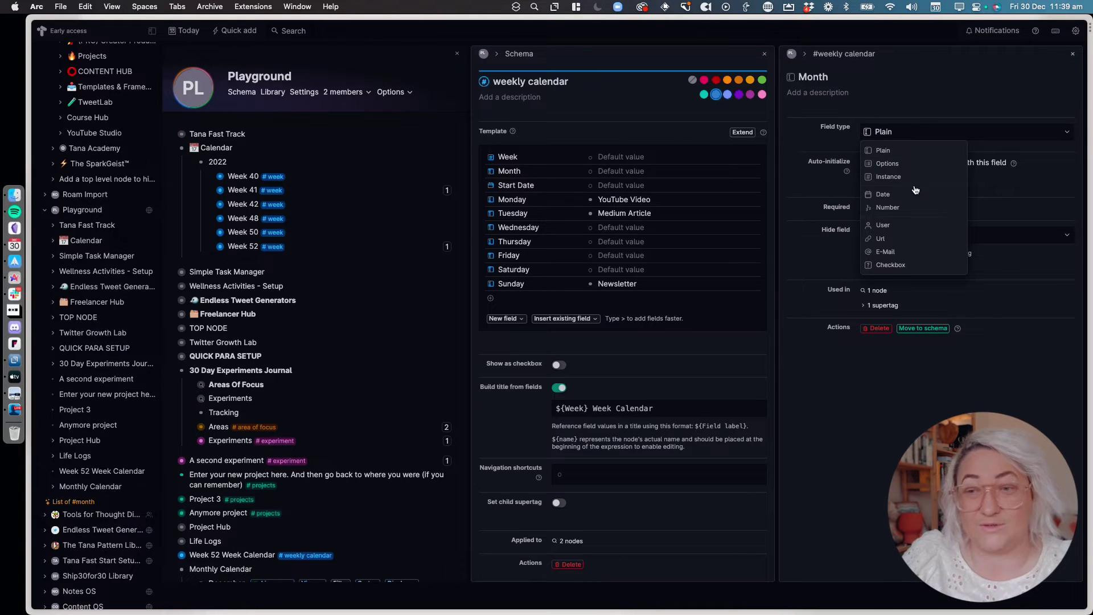
left_click(898, 165)
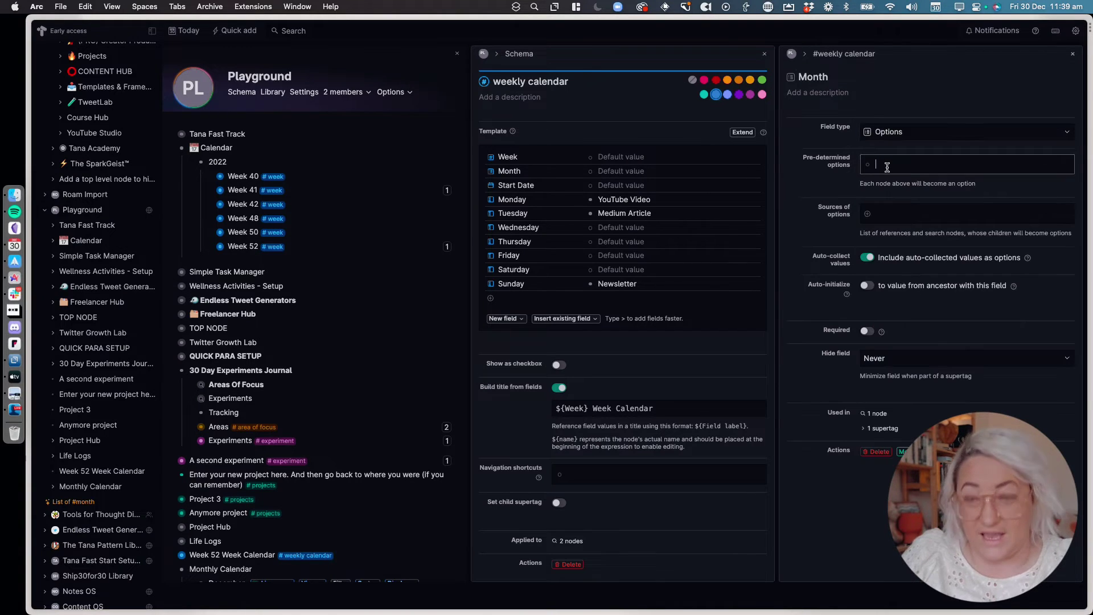
left_click(886, 168)
type("January")
key("Return")
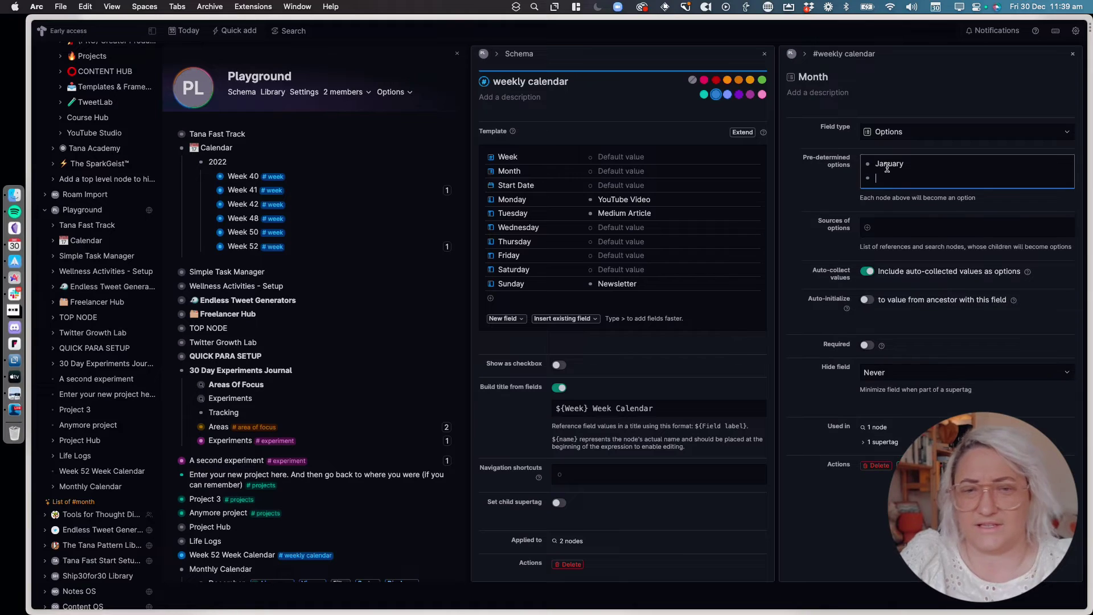
type("D")
key("BackSpace")
type("February March April May June July August September October Nove")
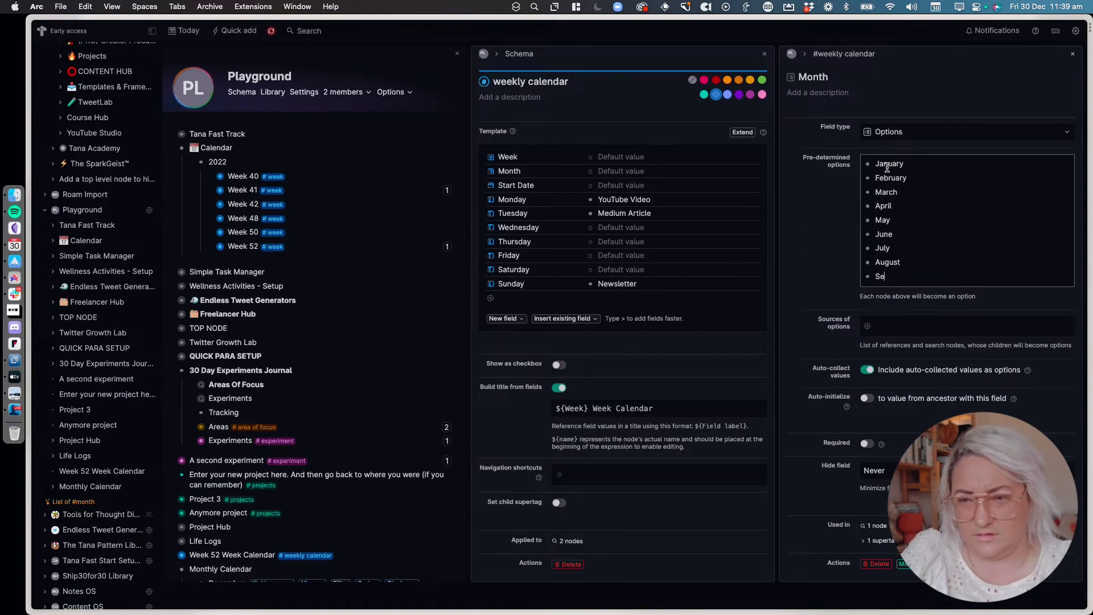
type("mber")
key("Return")
type("December")
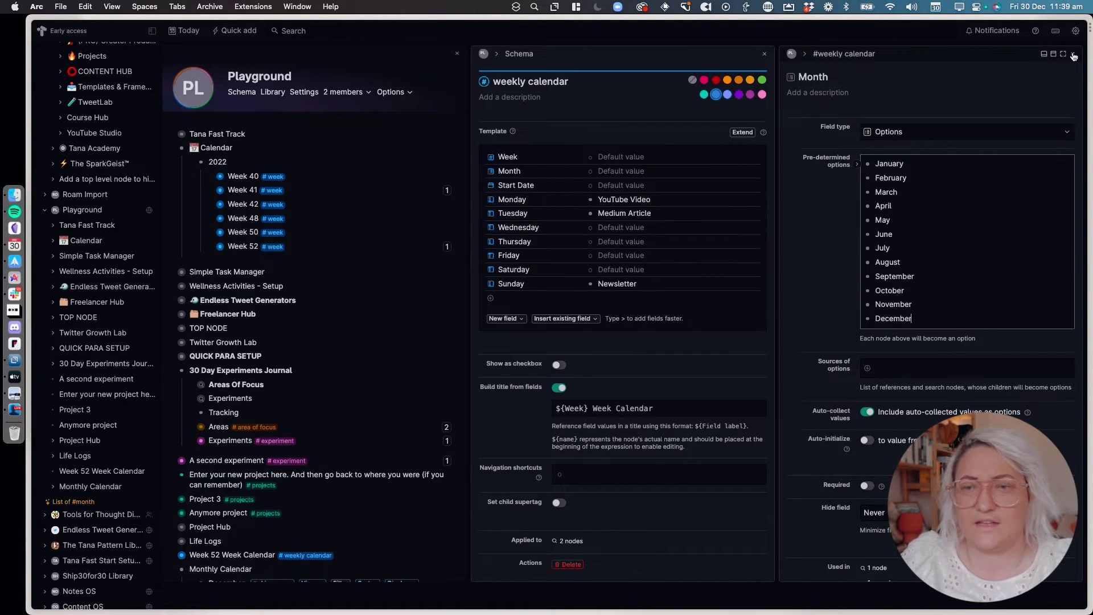
Close the schema panels and set Week 41's Month to December
left_click(1074, 55)
scroll(364, 496, "down", 3)
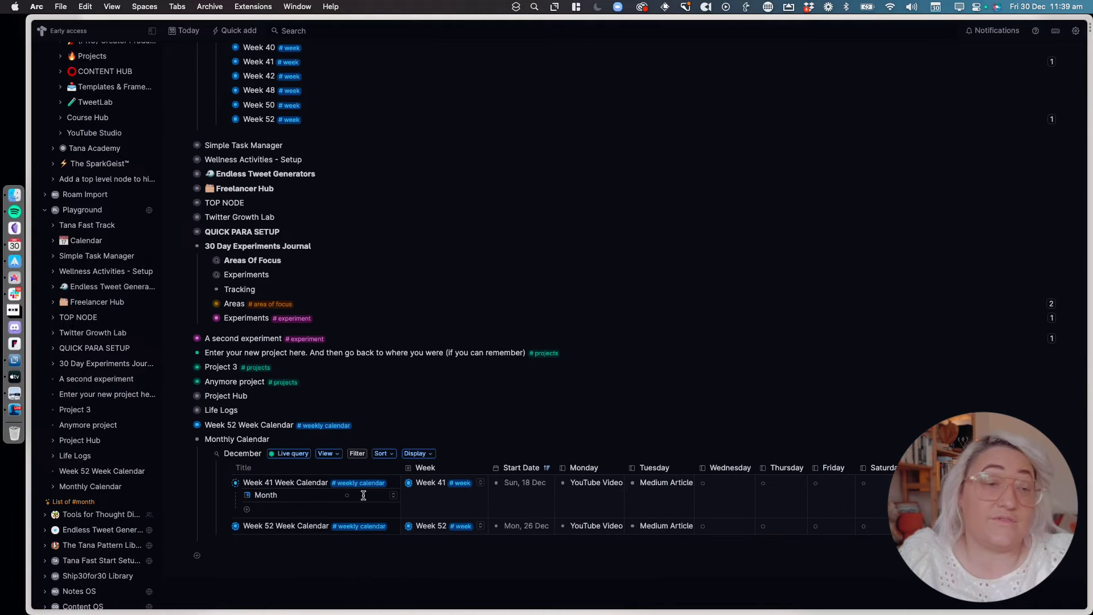
left_click(392, 496)
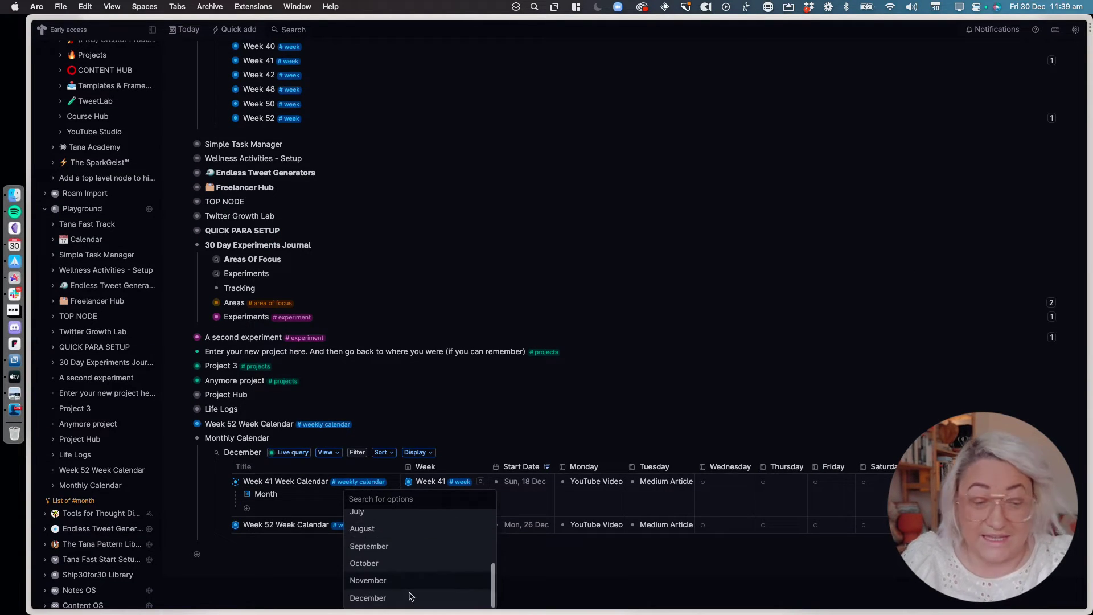
left_click(409, 598)
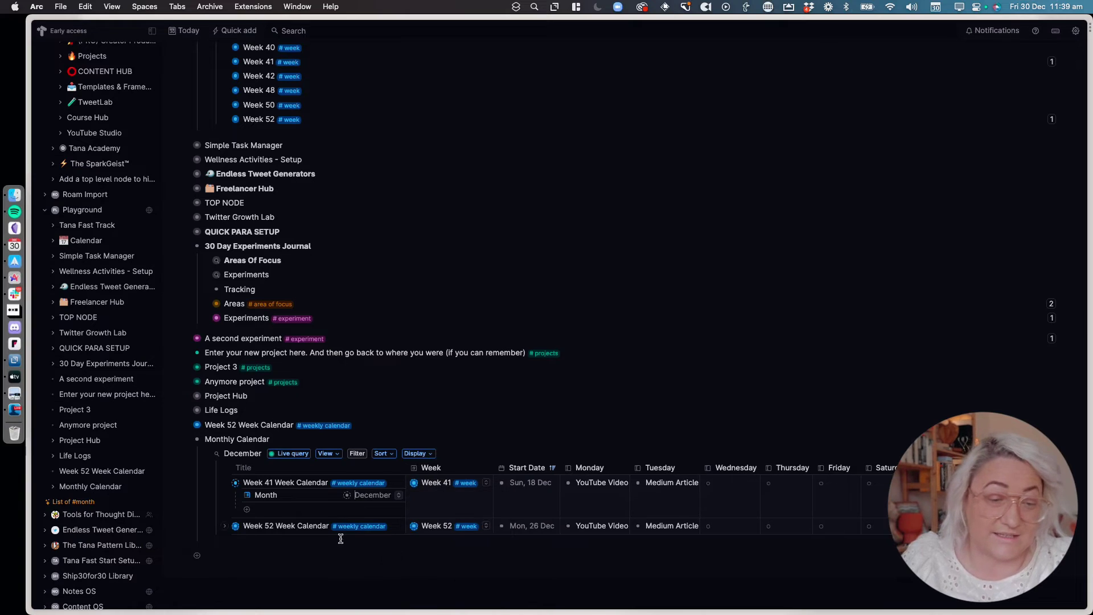
Expand Week 52 to view its Month choices without changing them, then collapse both week rows
left_click(288, 522)
scroll(296, 520, "down", 1)
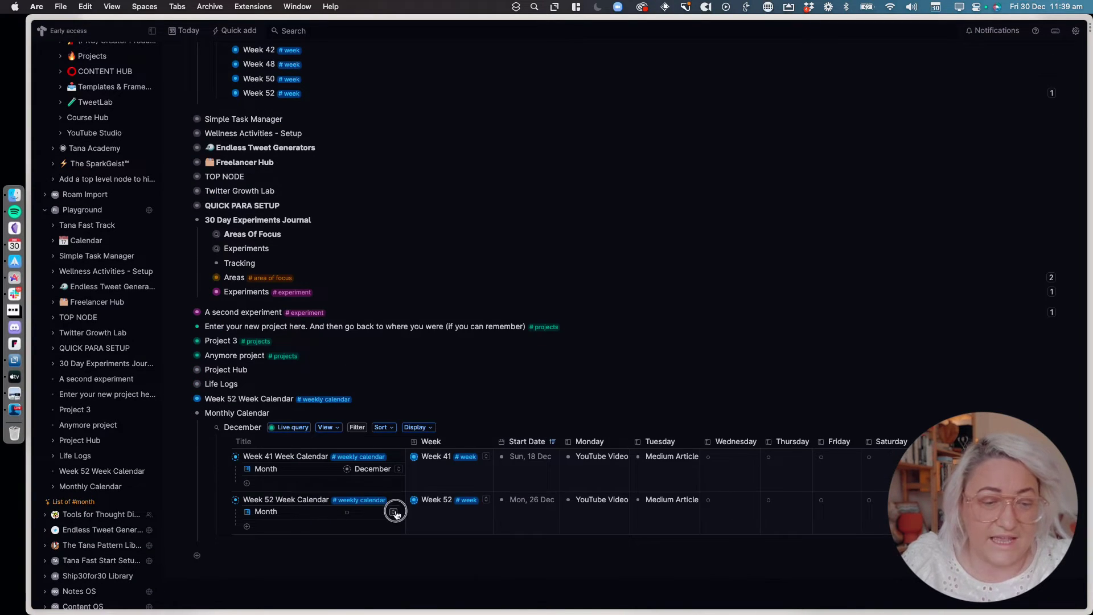
left_click(394, 512)
scroll(403, 578, "down", 5)
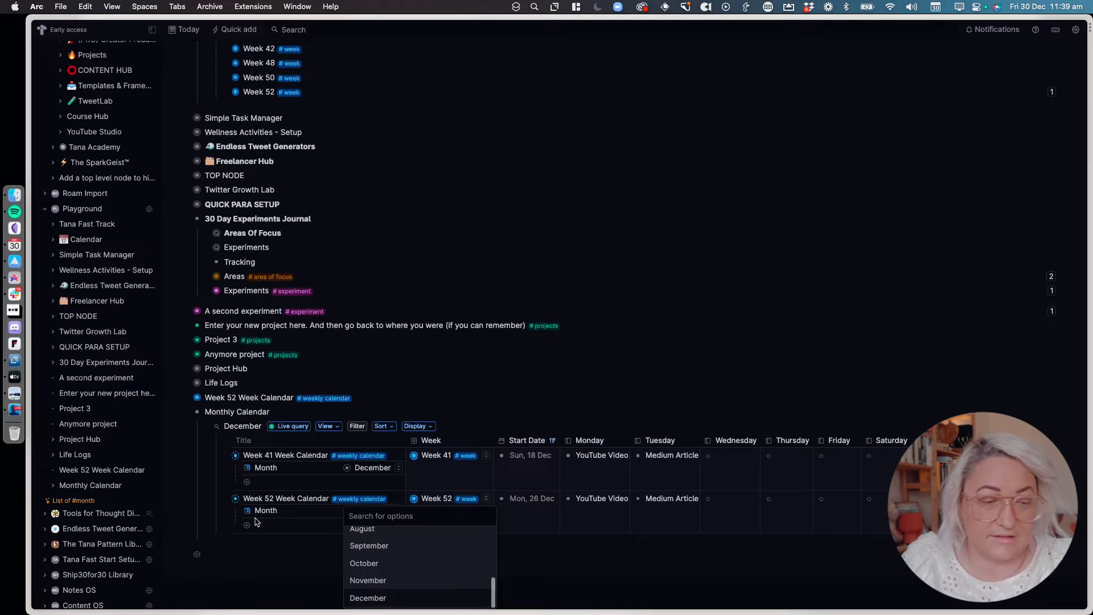
left_click(328, 543)
left_click(226, 499)
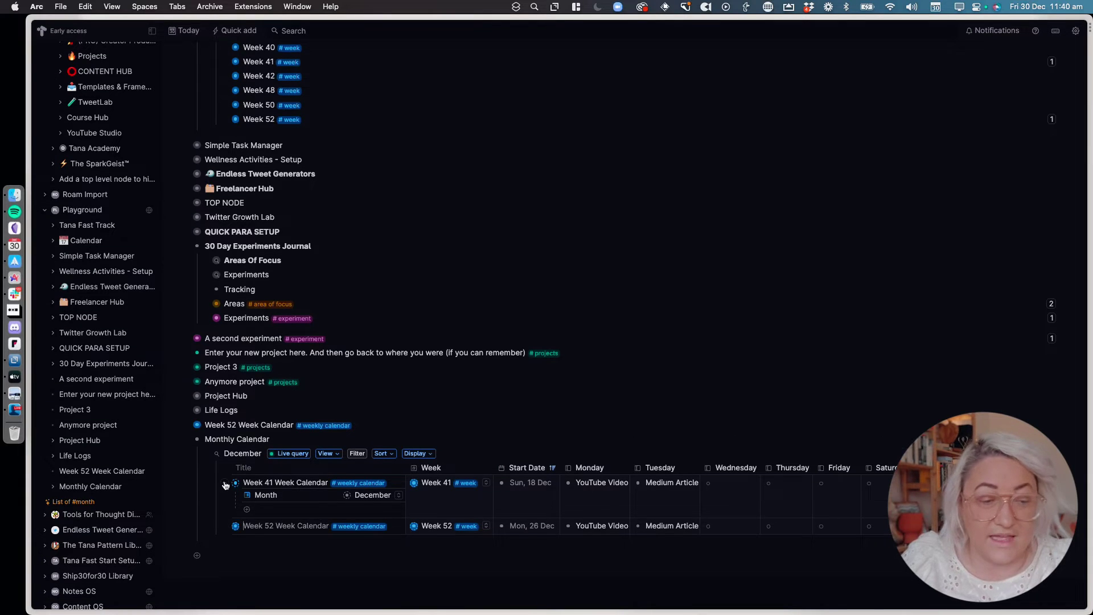
left_click(226, 483)
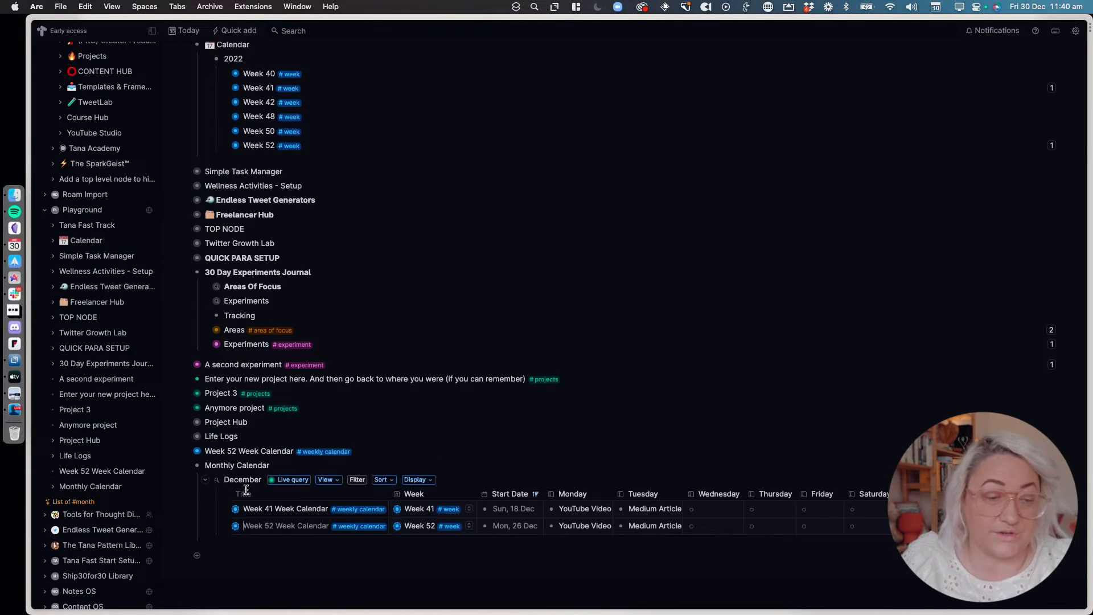
Add a Month = December condition to the December query's search expression
left_click(292, 480)
scroll(279, 445, "down", 5)
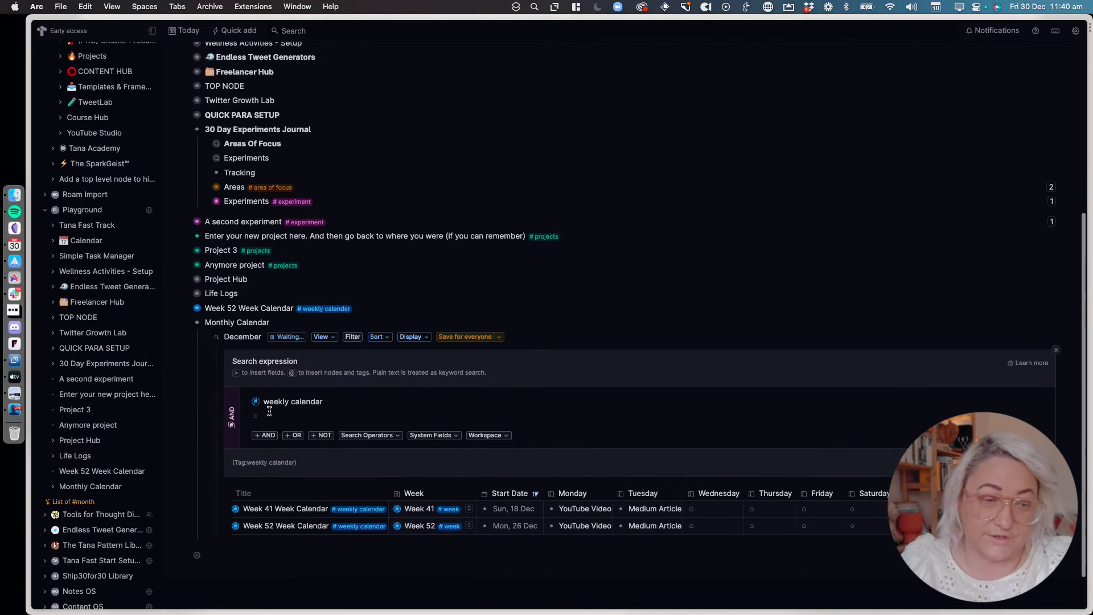
type(">")
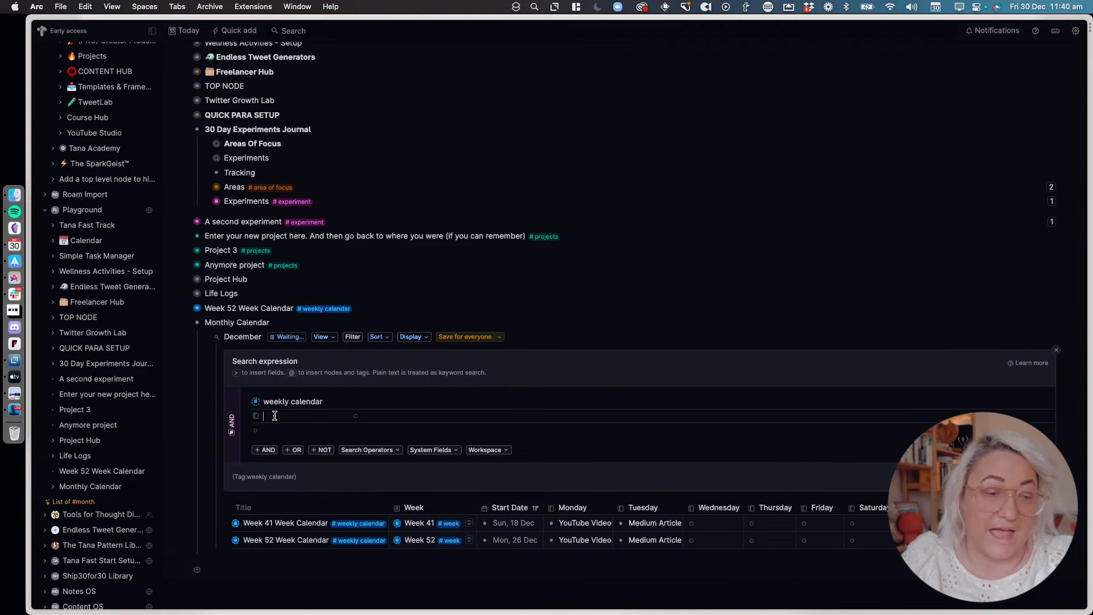
type("month")
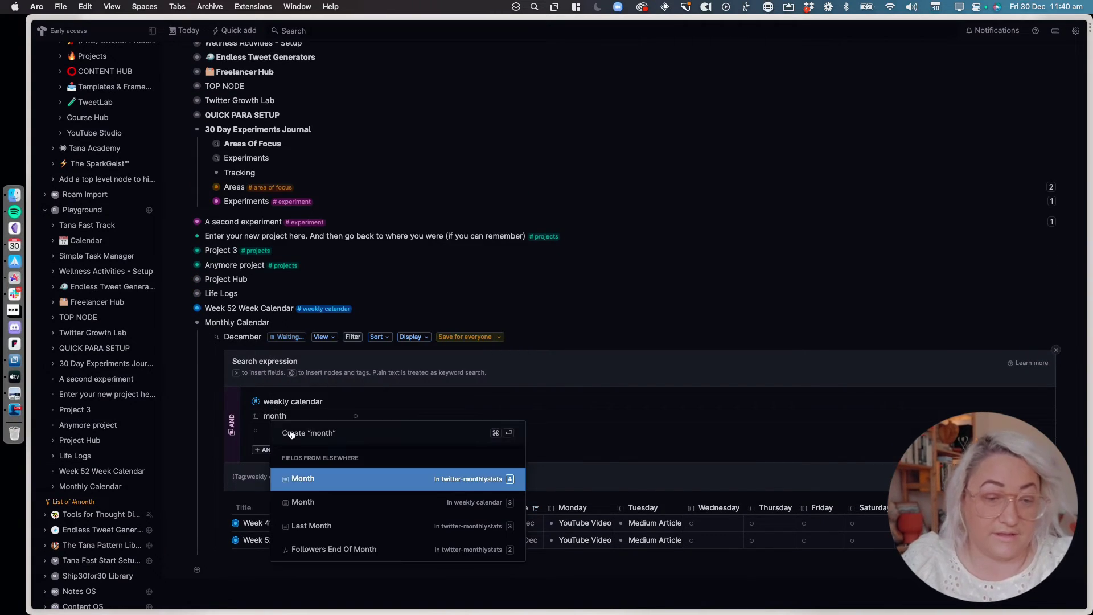
key("Return")
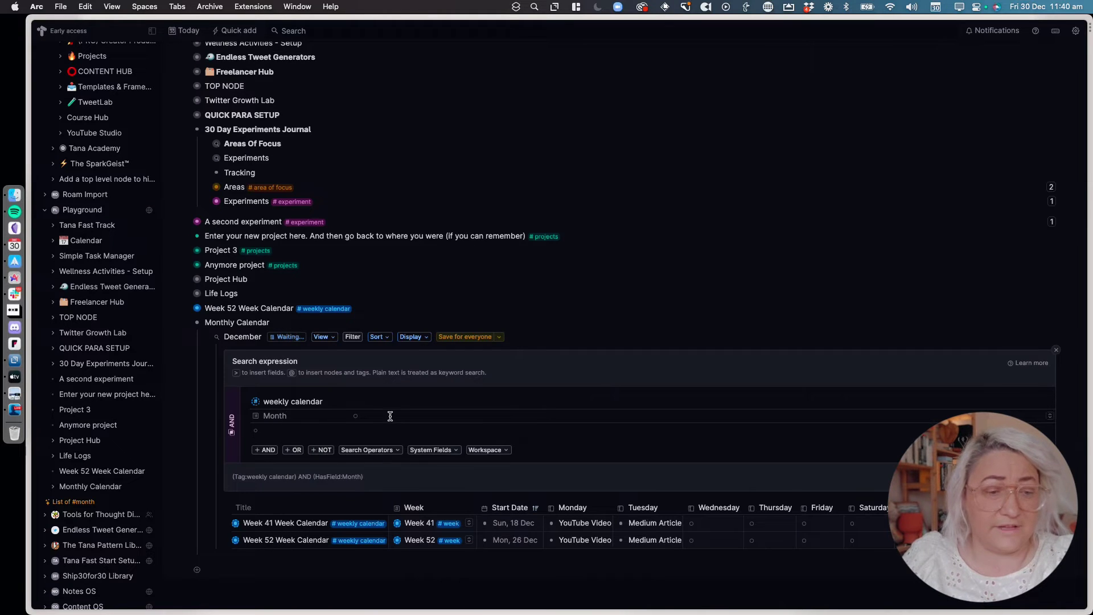
left_click(355, 416)
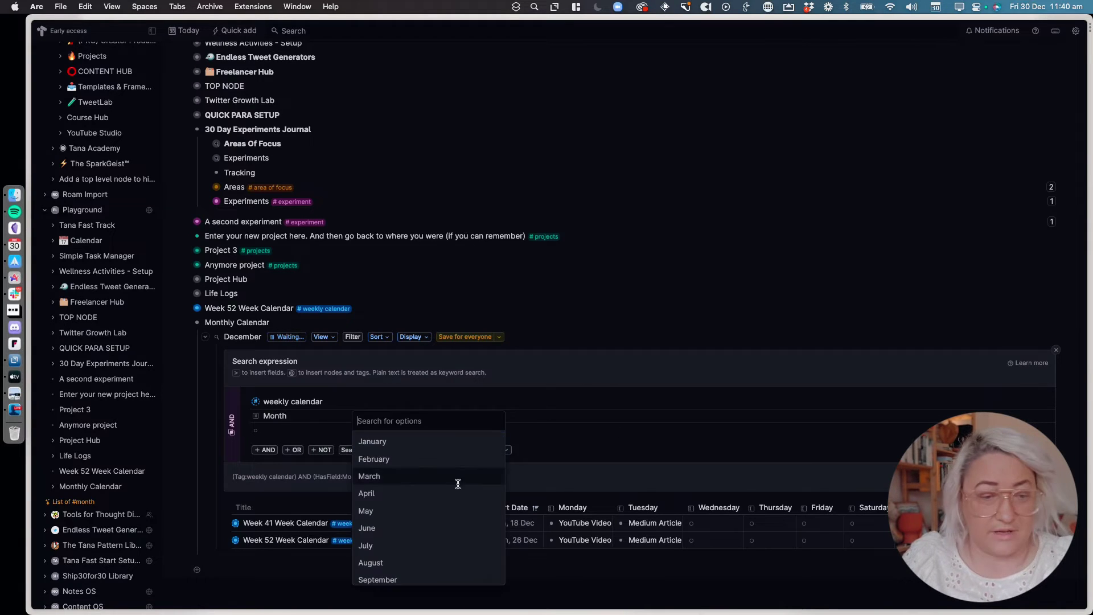
scroll(415, 563, "down", 2)
left_click(399, 574)
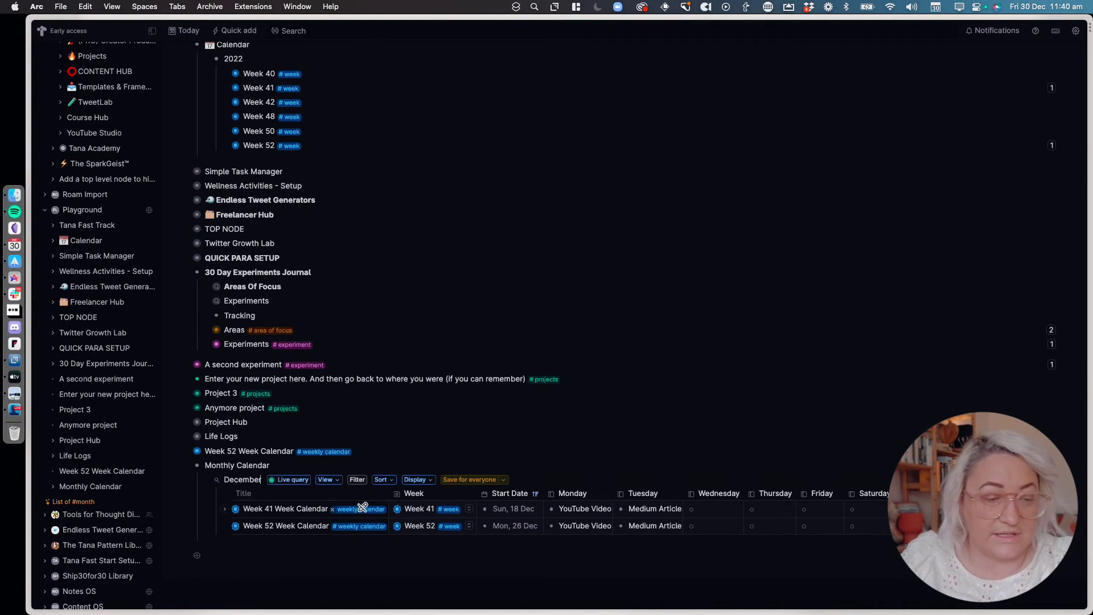
Change Week 41's Month to October, clear mismatches, and save the December view for everyone
left_click(225, 509)
left_click(397, 523)
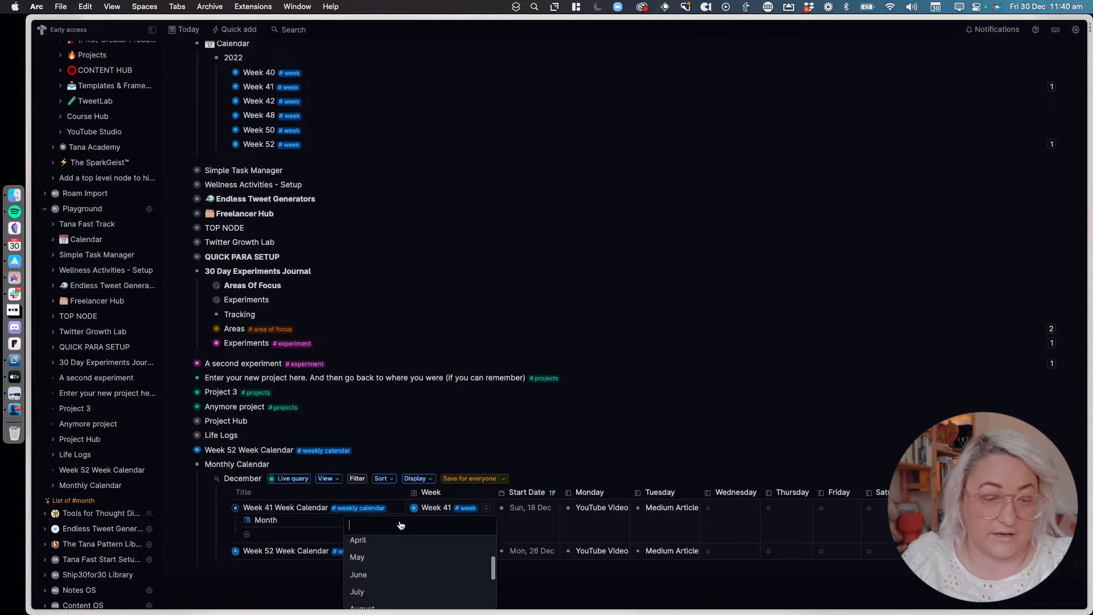
left_click(386, 564)
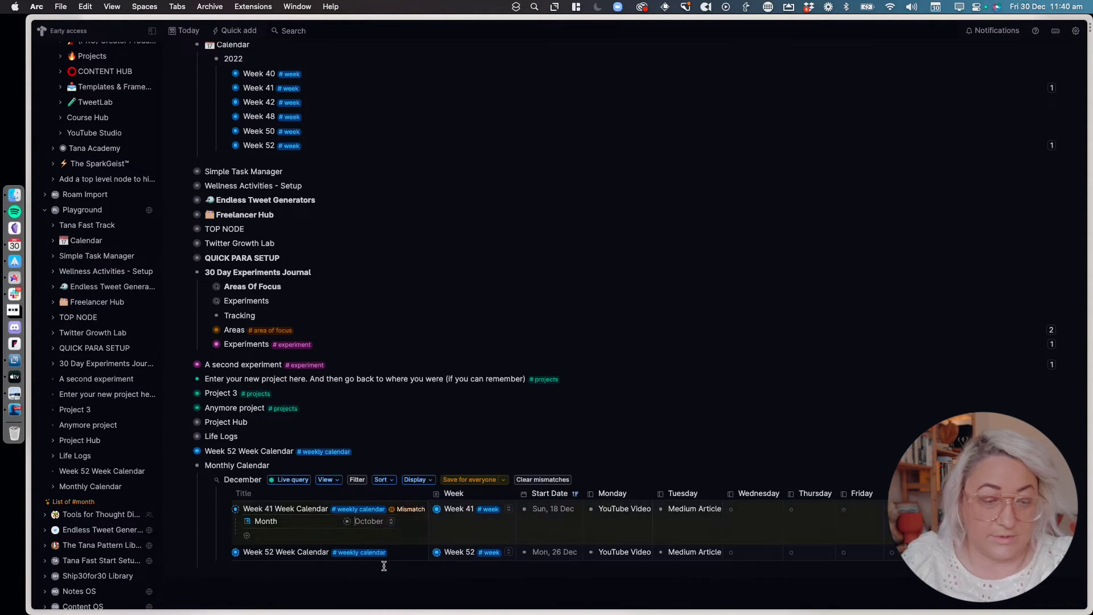
left_click(542, 479)
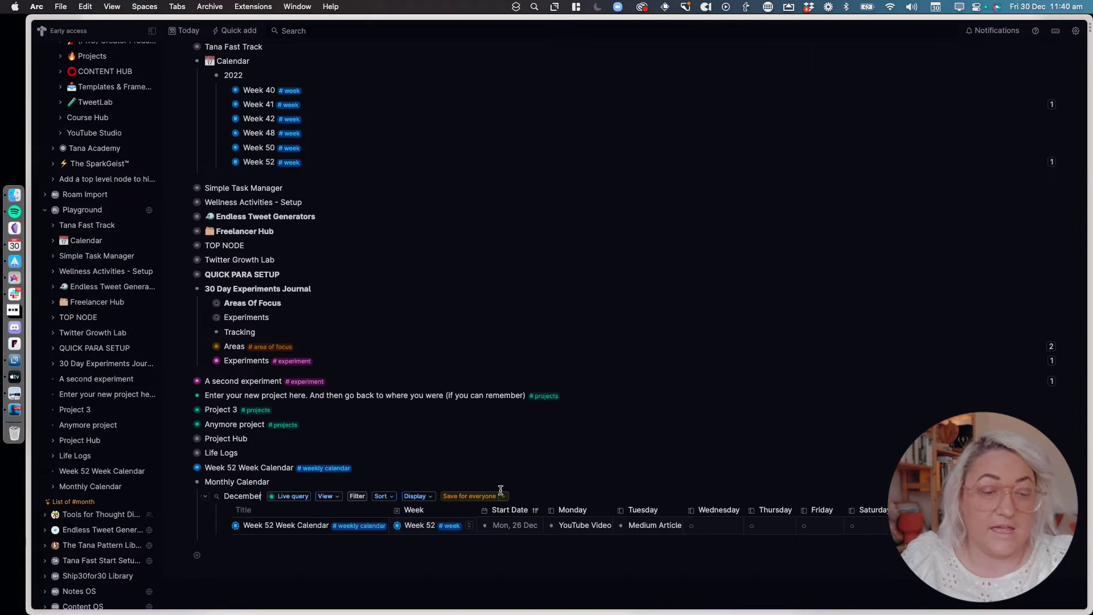
left_click(480, 497)
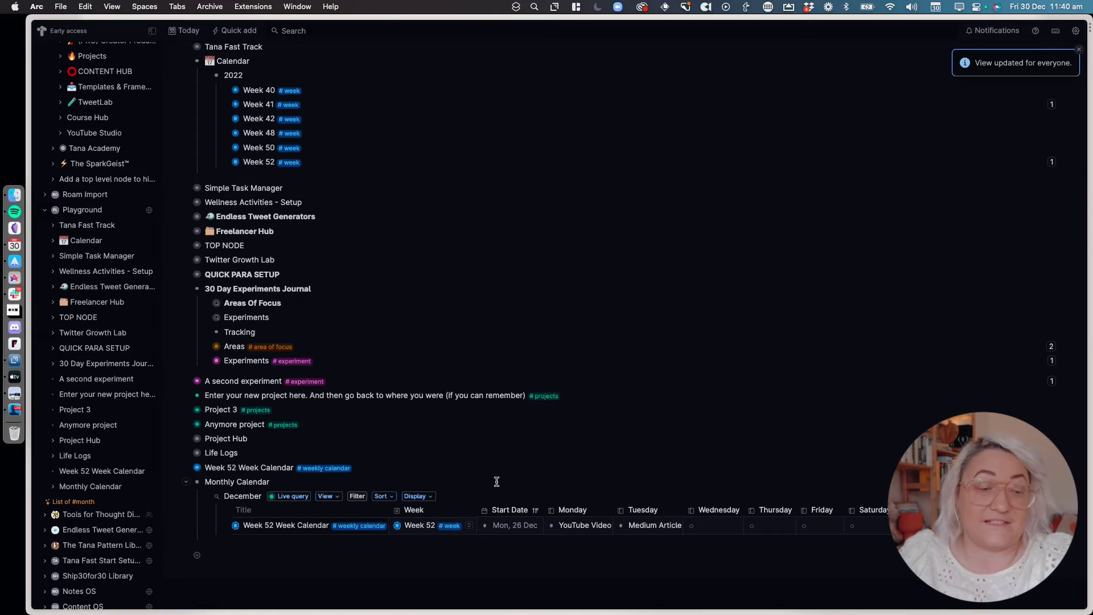
Create a January node below December as a live query finding #weekly calendar nodes
left_click(215, 496)
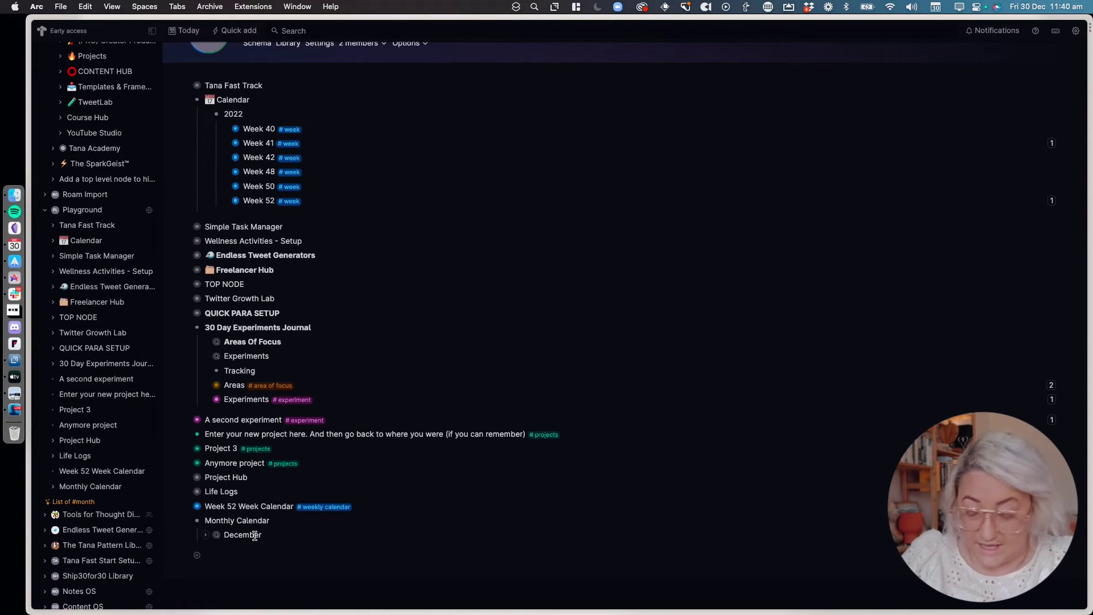
key("Return")
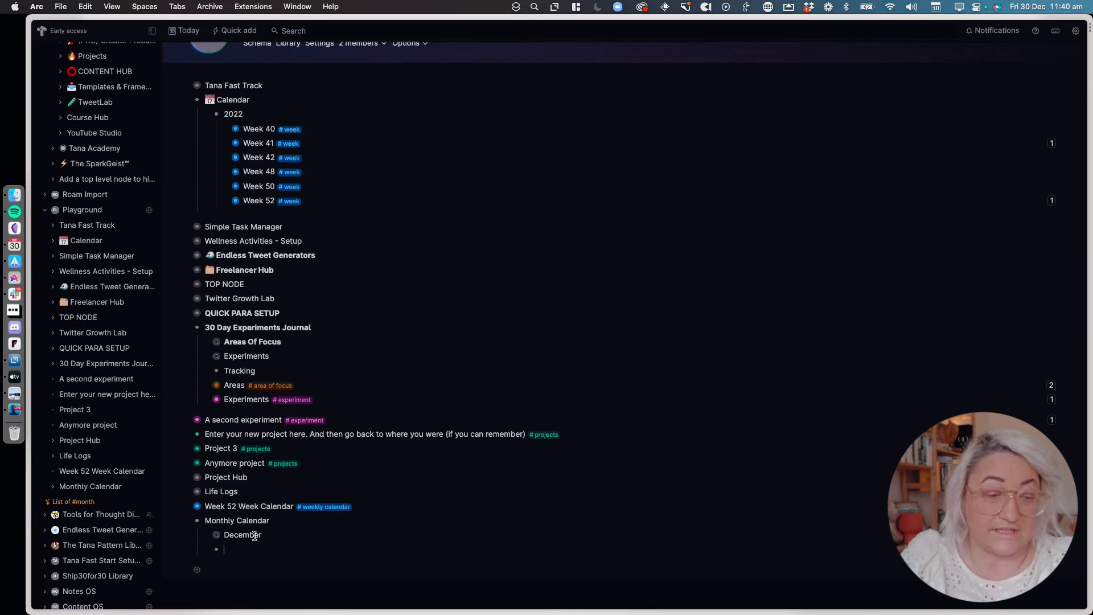
type("January")
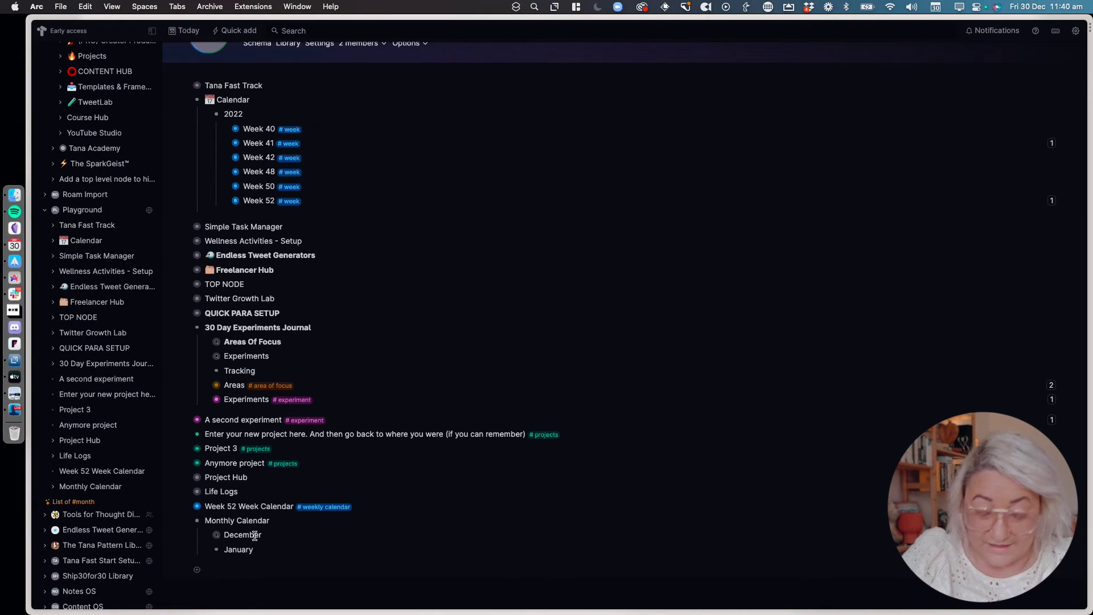
key("super+k")
type("Find nodes")
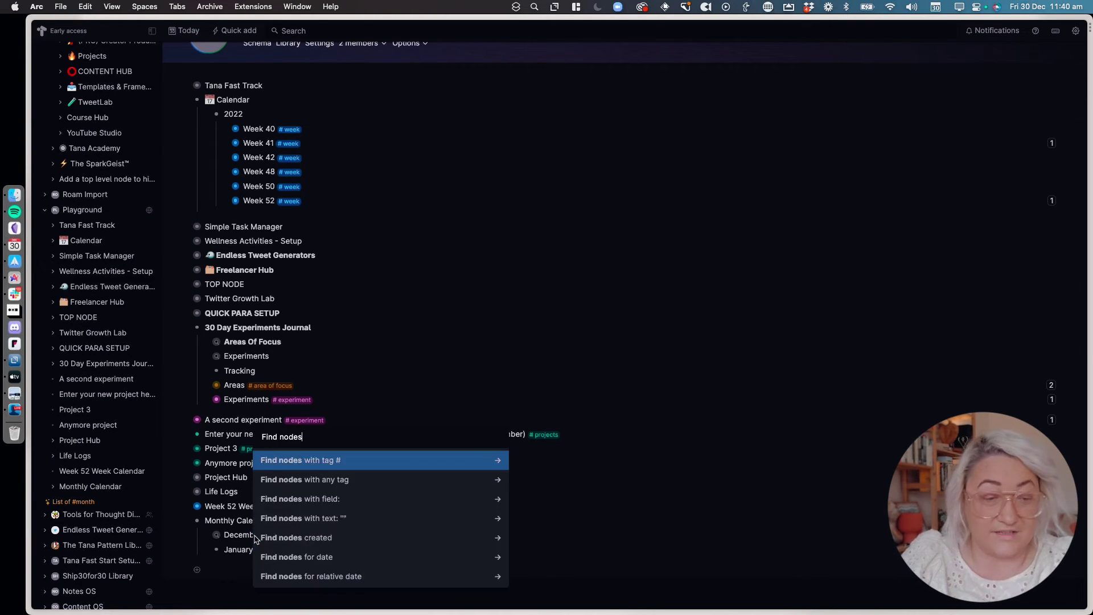
key("Return")
type("weekly")
key("Down")
key("Return")
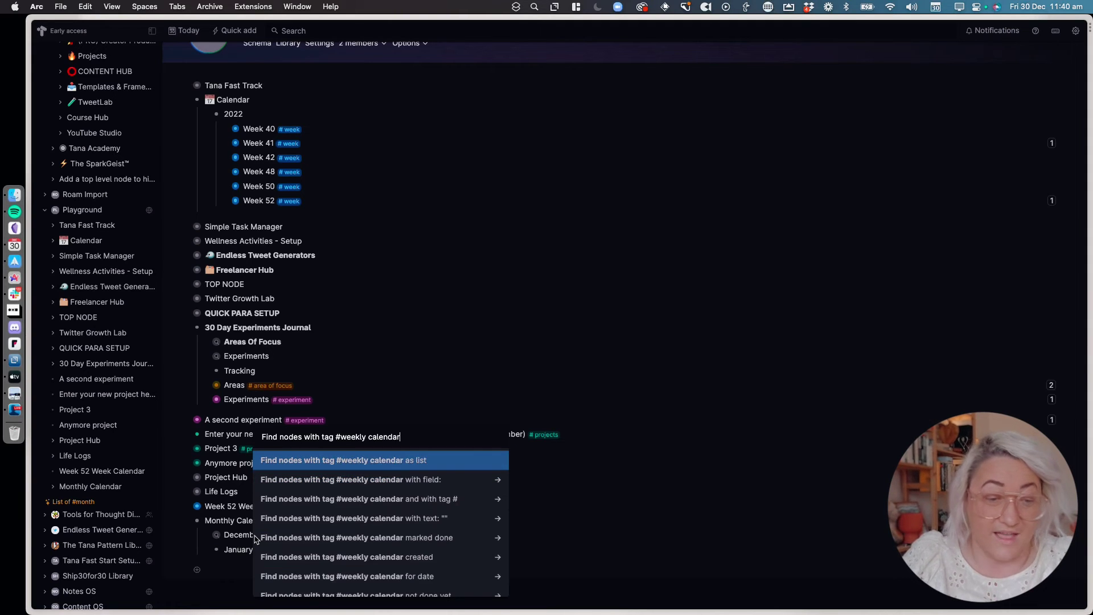
key("Return")
Display January's query results as a table
scroll(262, 530, "down", 2)
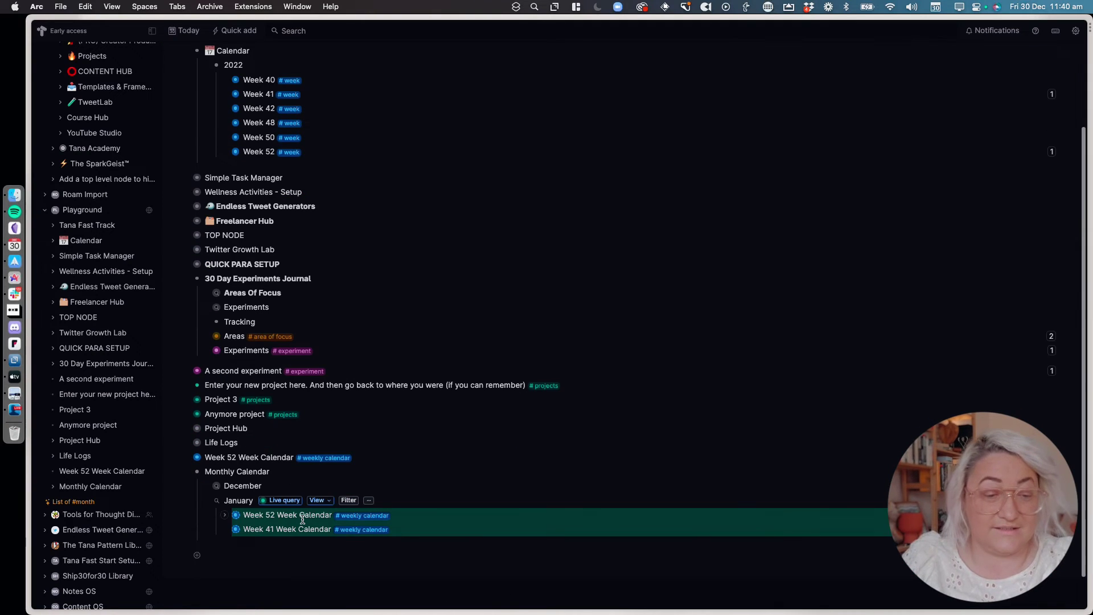
left_click(324, 501)
left_click(342, 524)
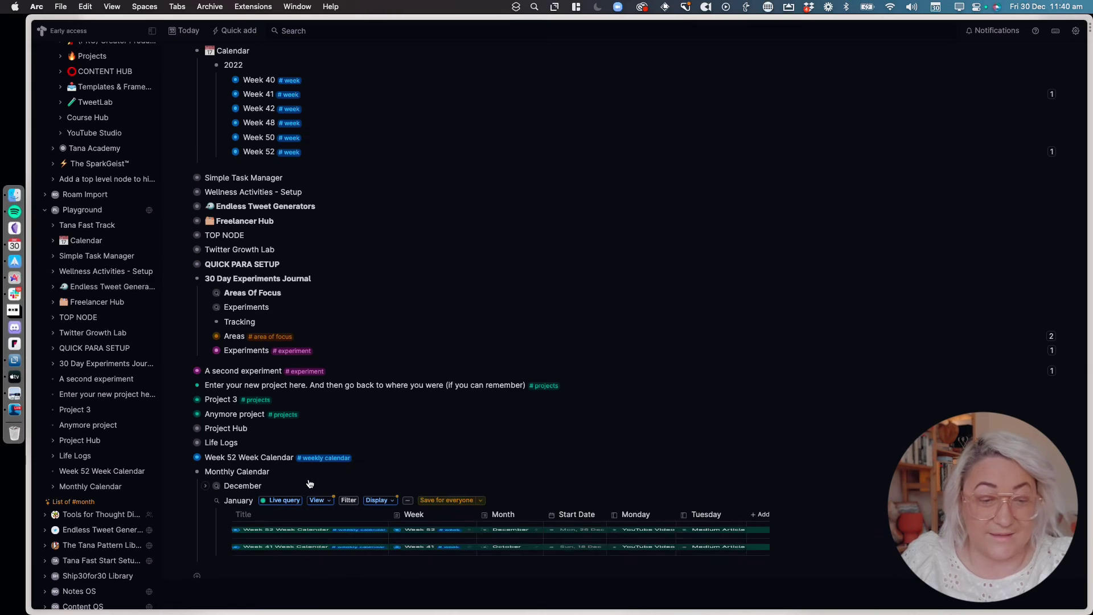
scroll(311, 485, "down", 1)
Add Wednesday through Sunday columns, remove the Month column, and save the January view for everyone
left_click(378, 479)
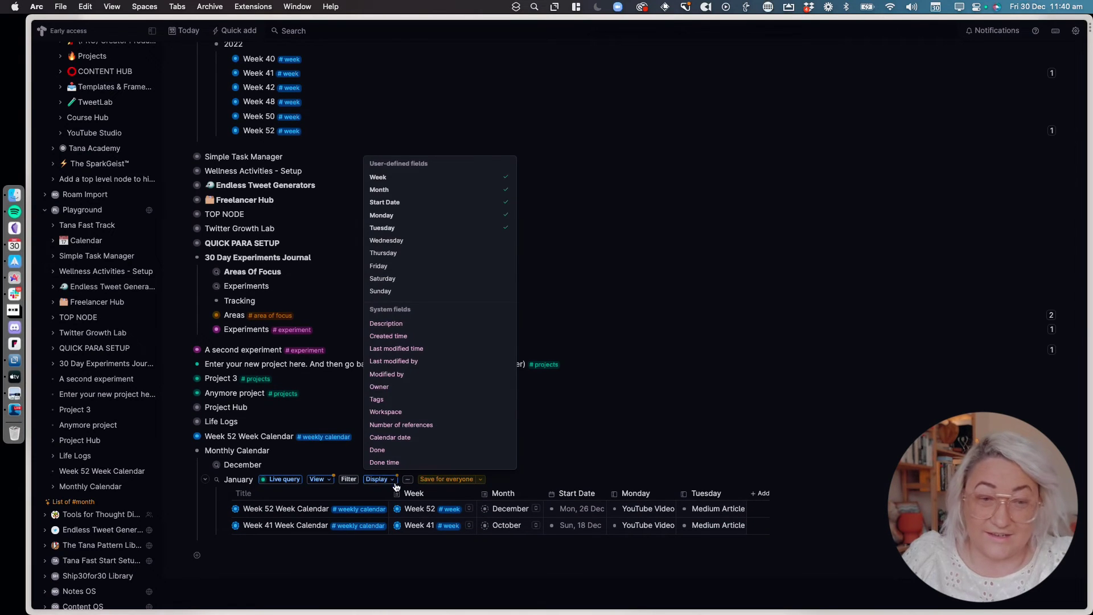
left_click(419, 241)
left_click(411, 254)
left_click(408, 266)
left_click(404, 279)
left_click(402, 292)
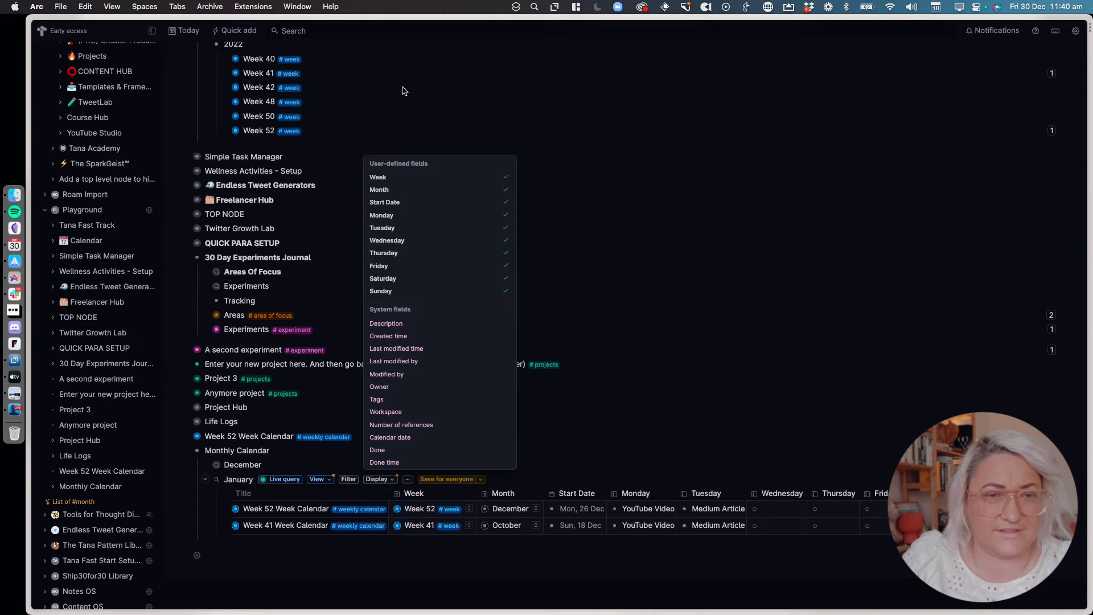
left_click(428, 190)
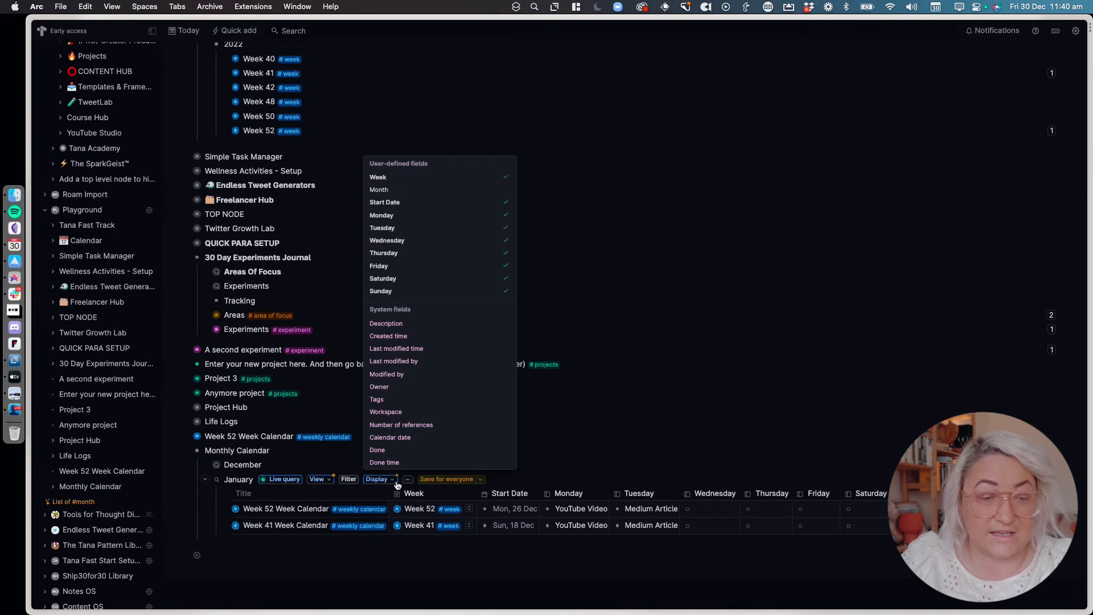
left_click(447, 480)
left_click(287, 480)
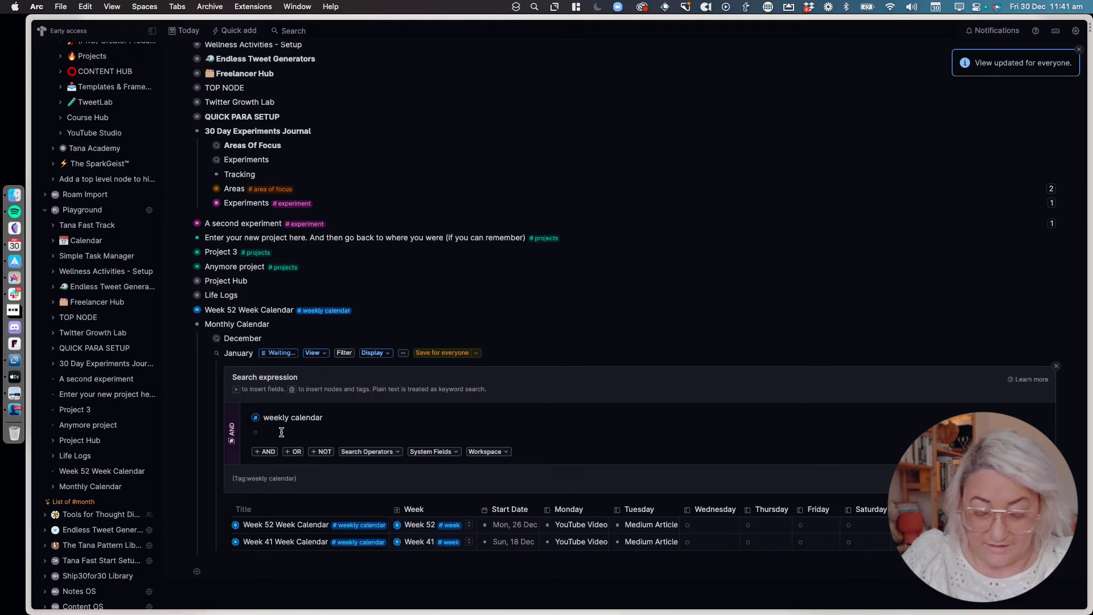
Add a Month = January condition to the January query, save it for everyone, and collapse it
type(">")
type("month")
left_click(358, 519)
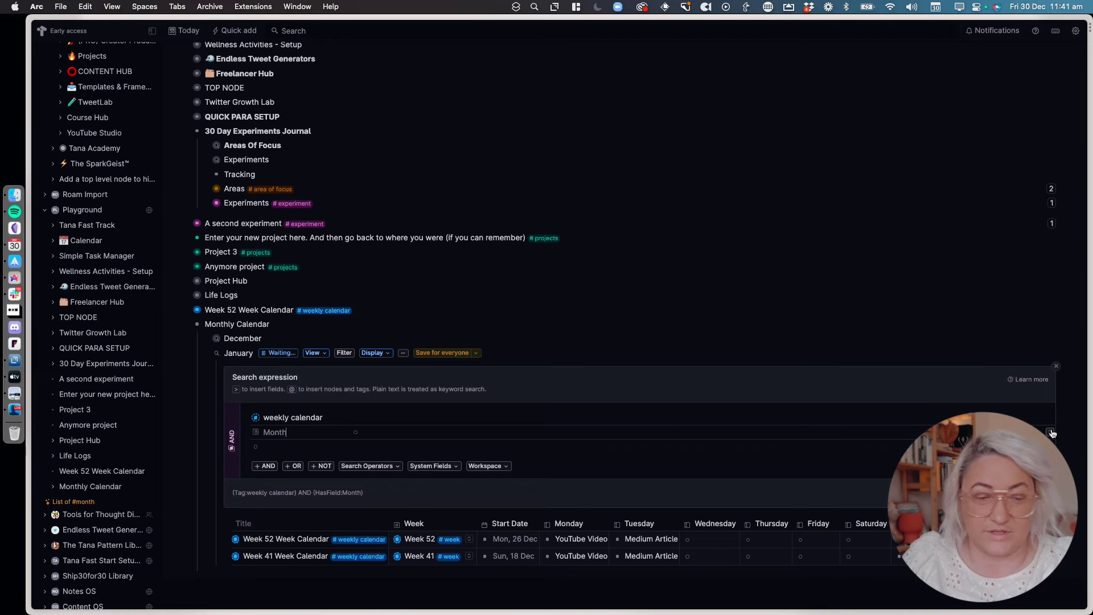
key("Tab")
left_click(367, 459)
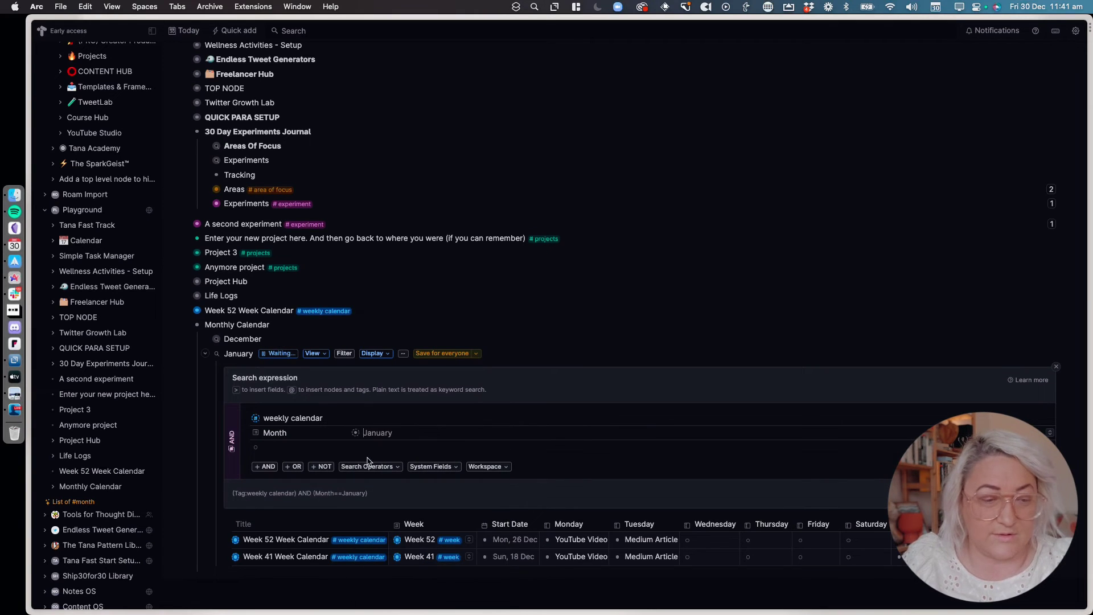
key("Escape")
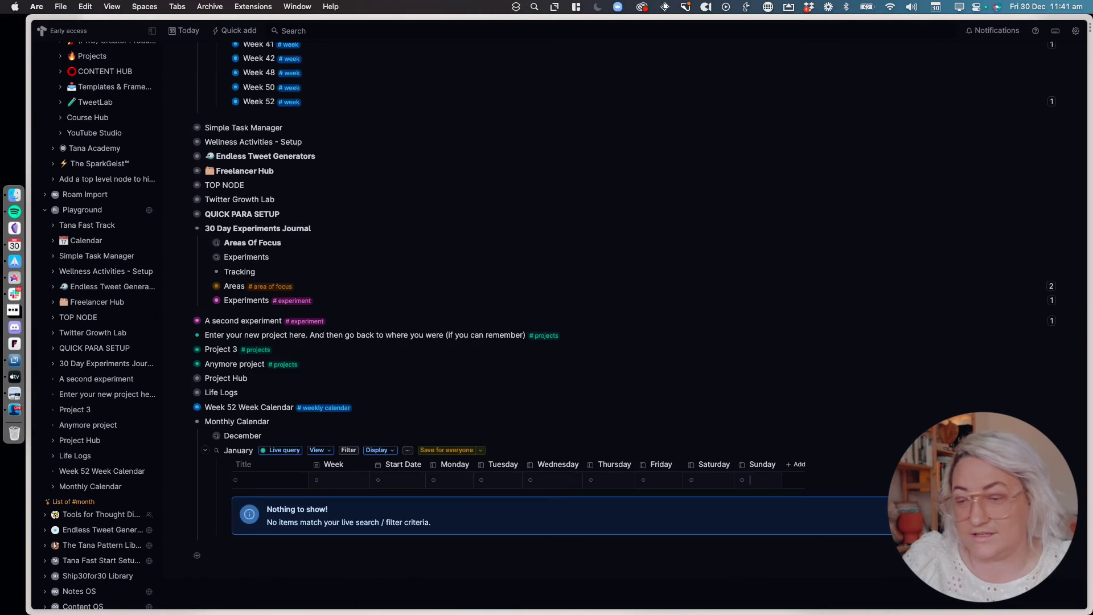
left_click(439, 450)
left_click(205, 450)
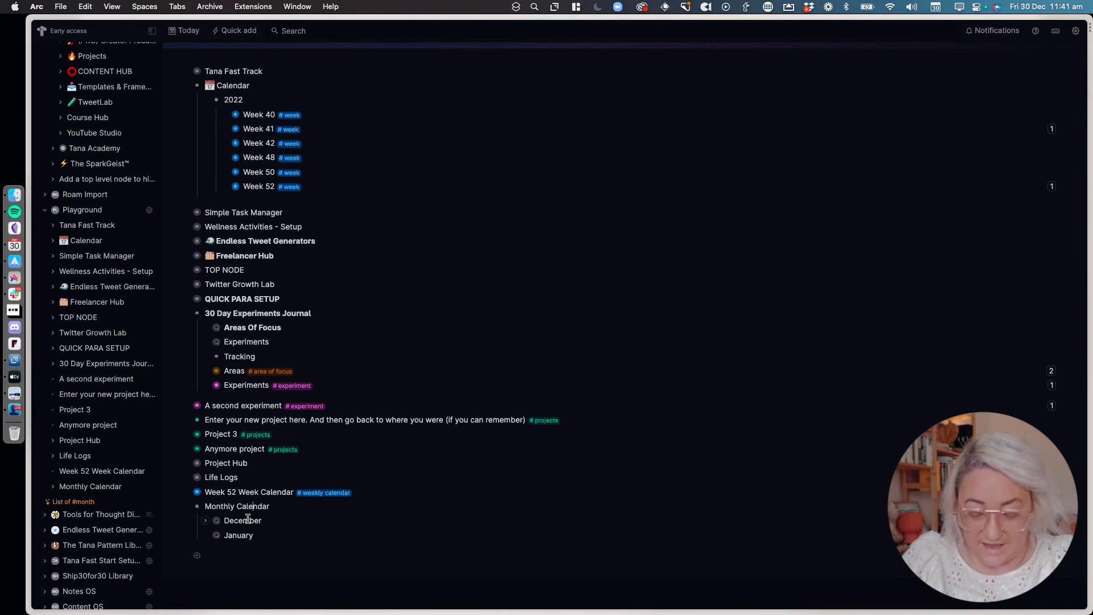
Switch Monthly Calendar to View as tabs so December and January appear as tabs
key("super+k")
type("tab")
key("Down")
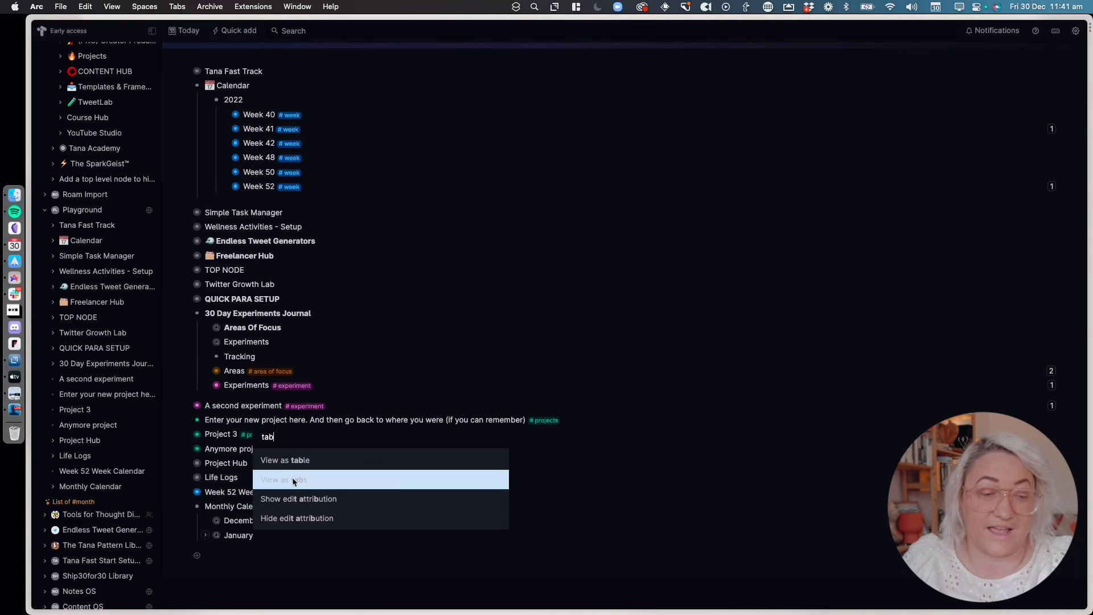
key("Return")
scroll(248, 523, "down", 2)
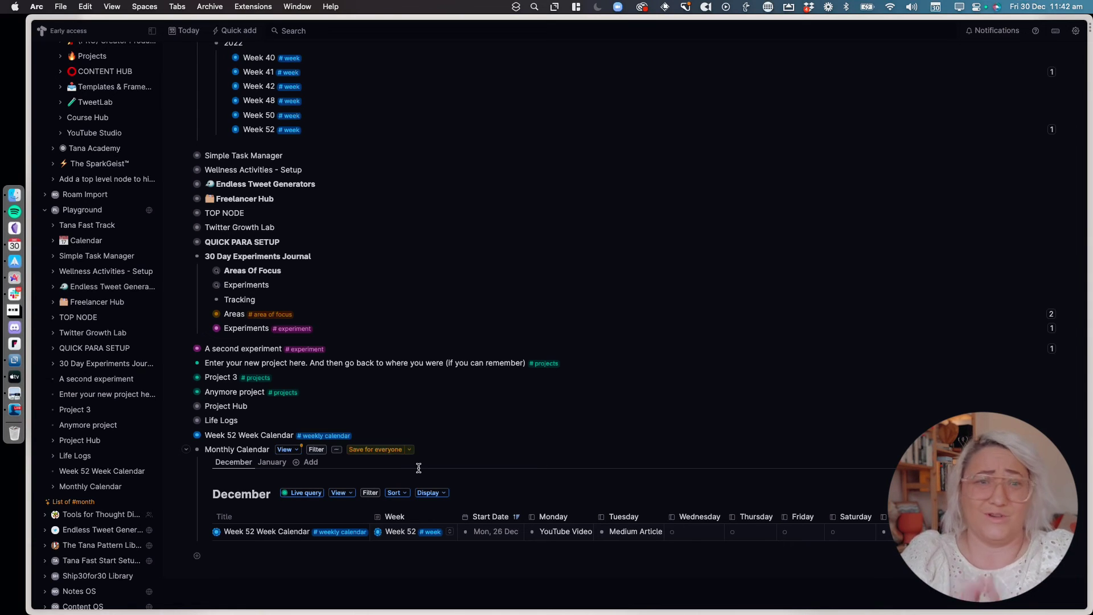
Enter 'An essay to write' in Week 52's Wednesday cell
left_click(705, 533)
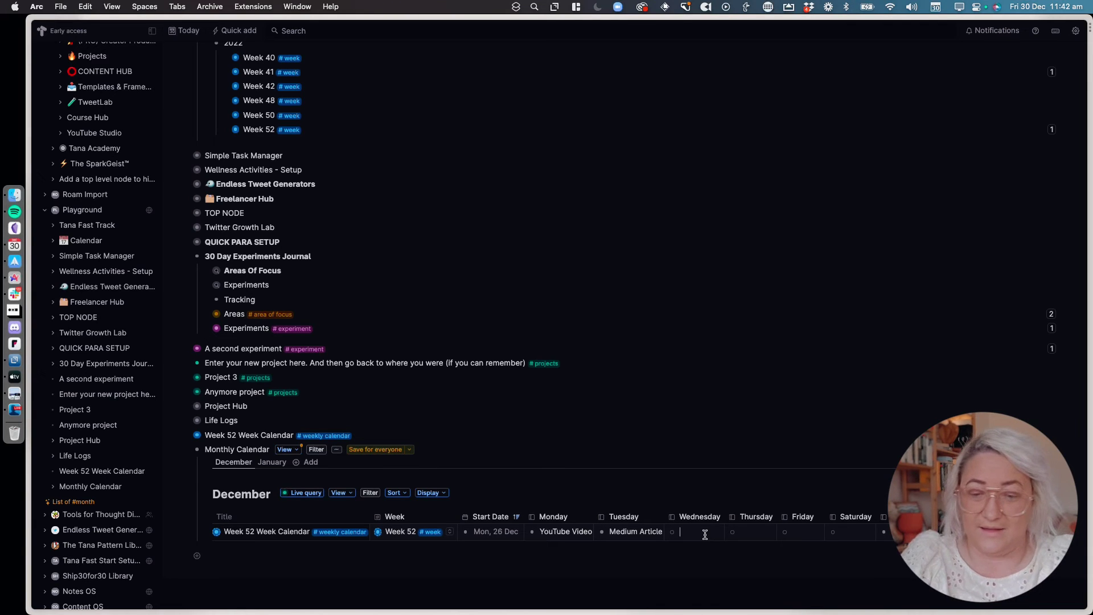
type("An essay to write")
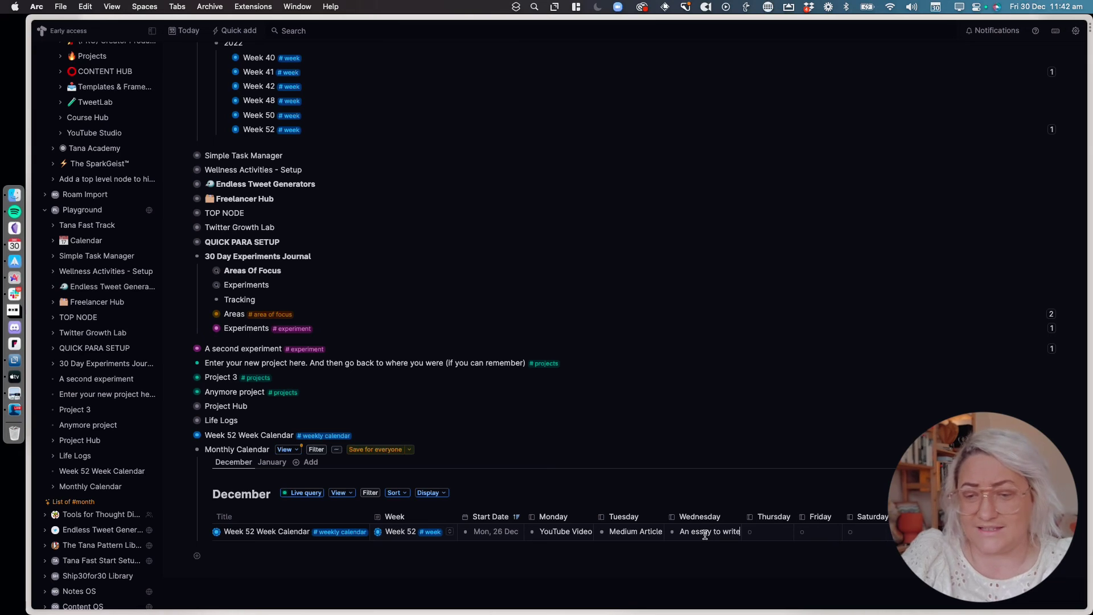
key("Escape")
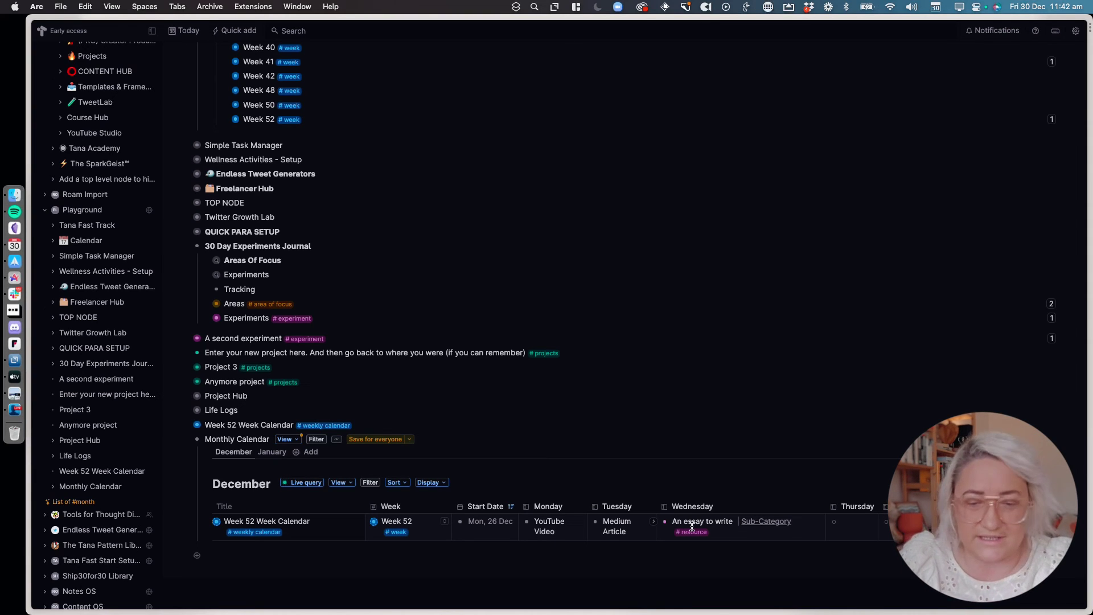
Add a Remind me Today reminder to the essay entry
key("super+k")
type("remin")
key("Return")
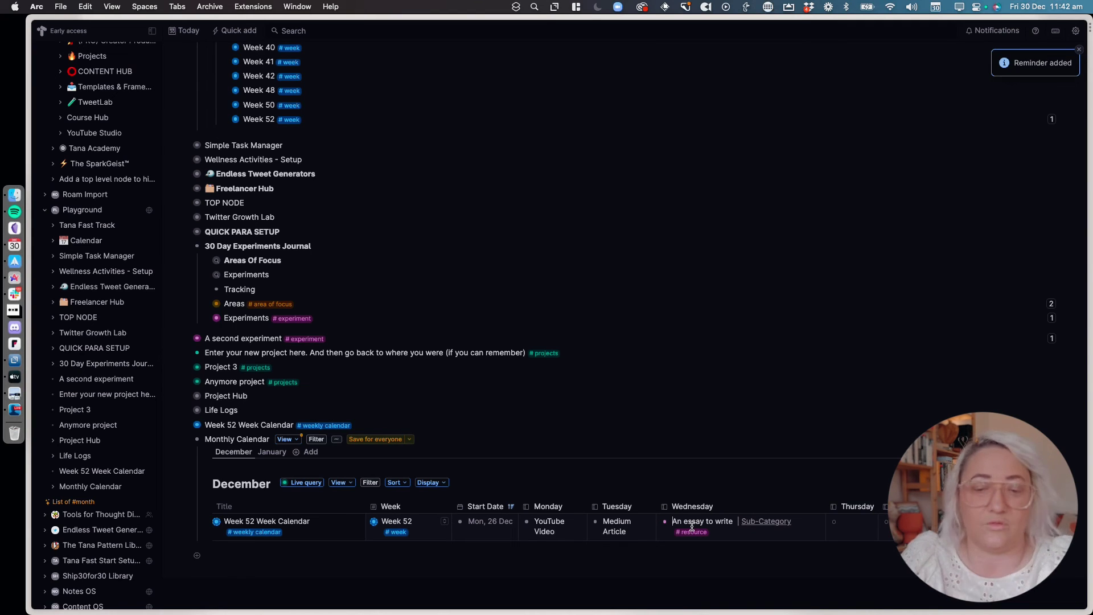